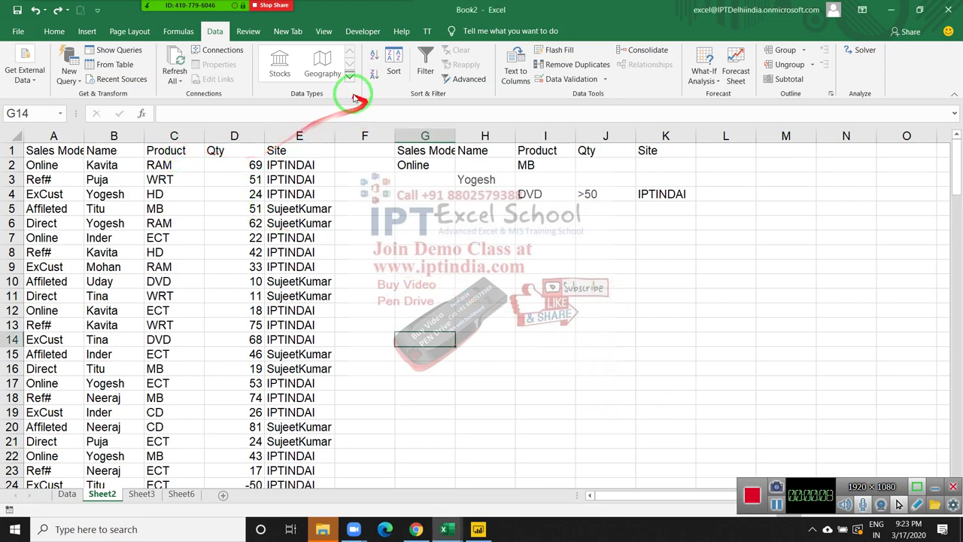
# Apply an in-place advanced filter with the criteria, then clear it to show every record.
pyautogui.click(459, 81)
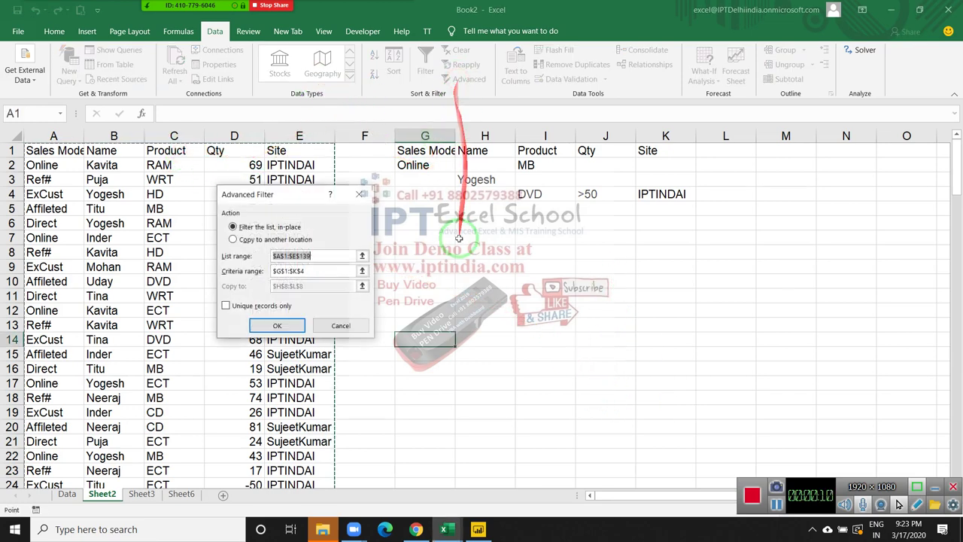
pyautogui.click(277, 328)
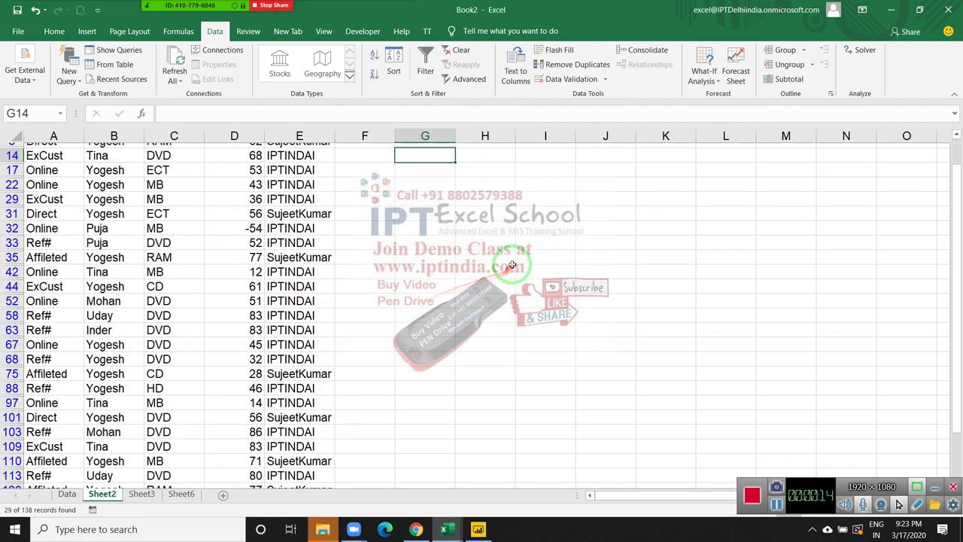
pyautogui.scroll(1, 511, 265)
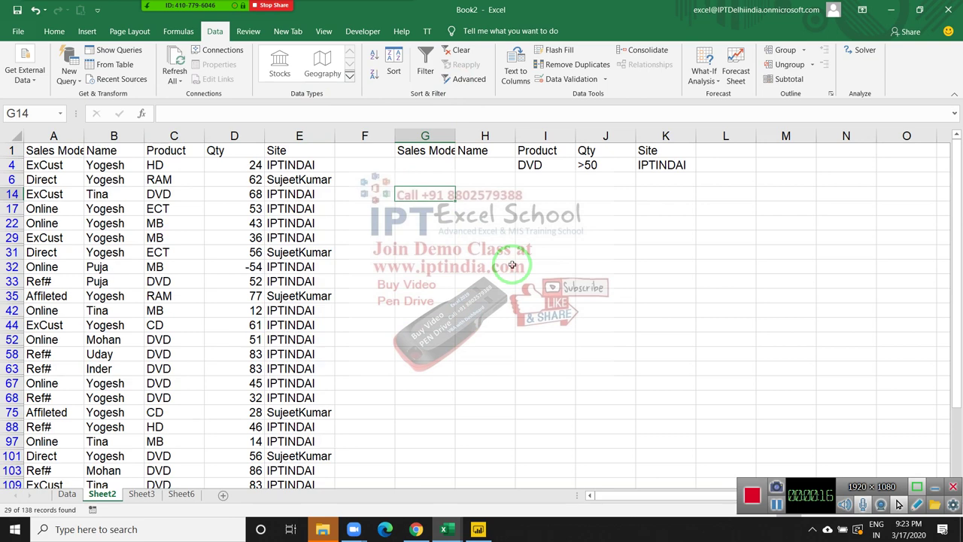
pyautogui.hotkey('alt', 'a')
pyautogui.press('c')
pyautogui.press('Return')
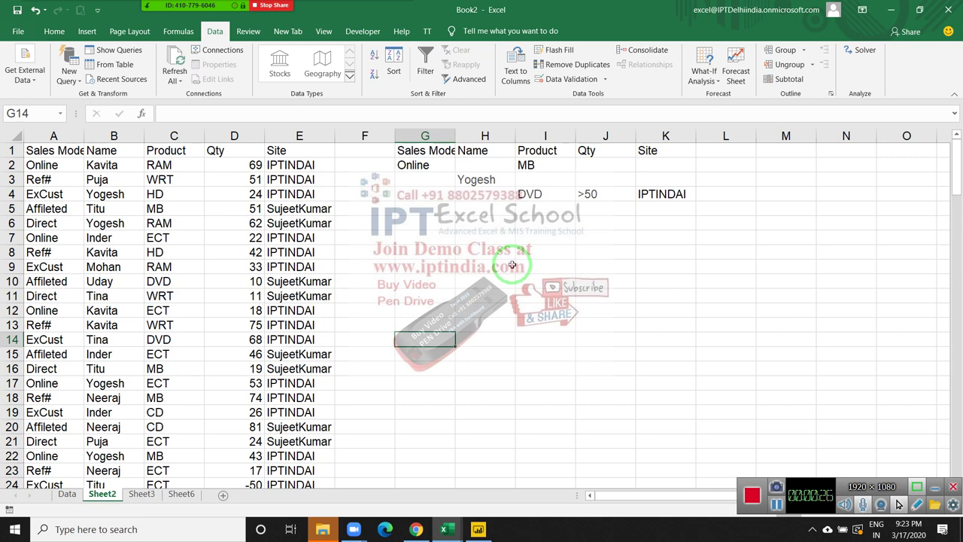
# Label G7 Online and total its Qty in H7 with =SUMIF(A:A,G7,D:D), giving 1059.
pyautogui.click(413, 245)
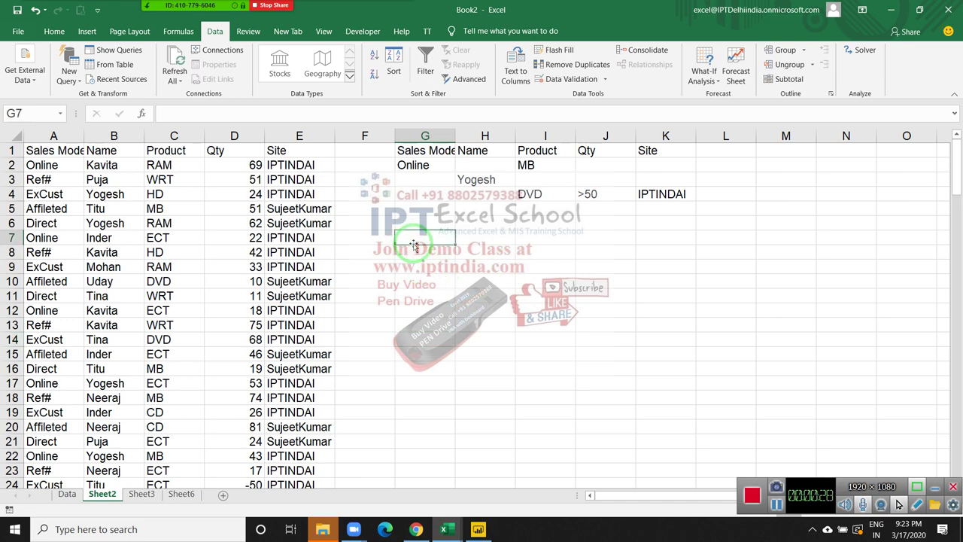
pyautogui.write('Online')
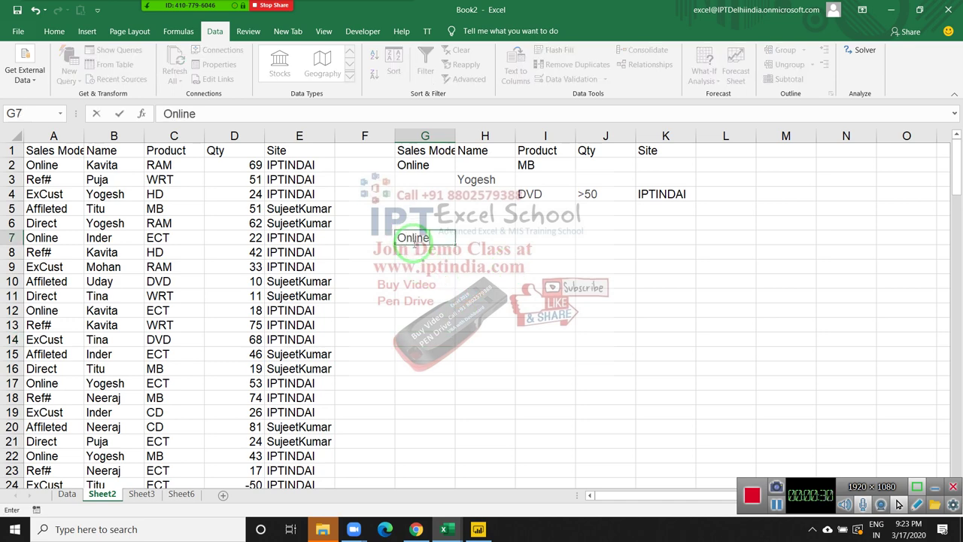
pyautogui.press('Tab')
pyautogui.write('=sum')
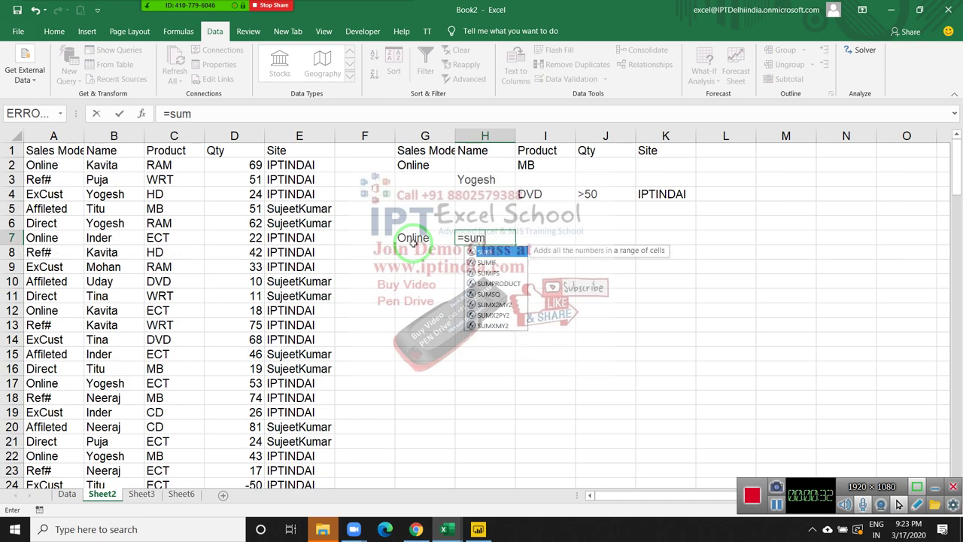
pyautogui.press('Down')
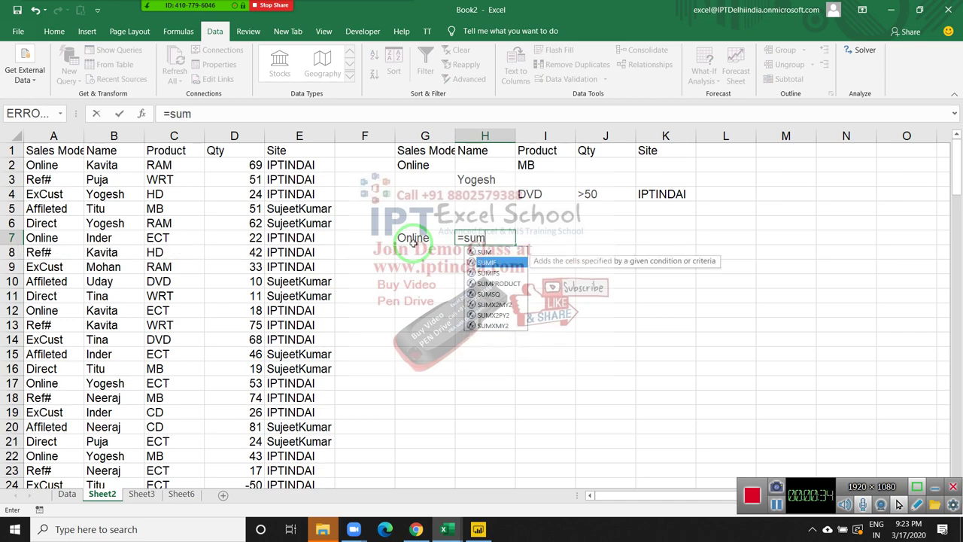
pyautogui.press('Tab')
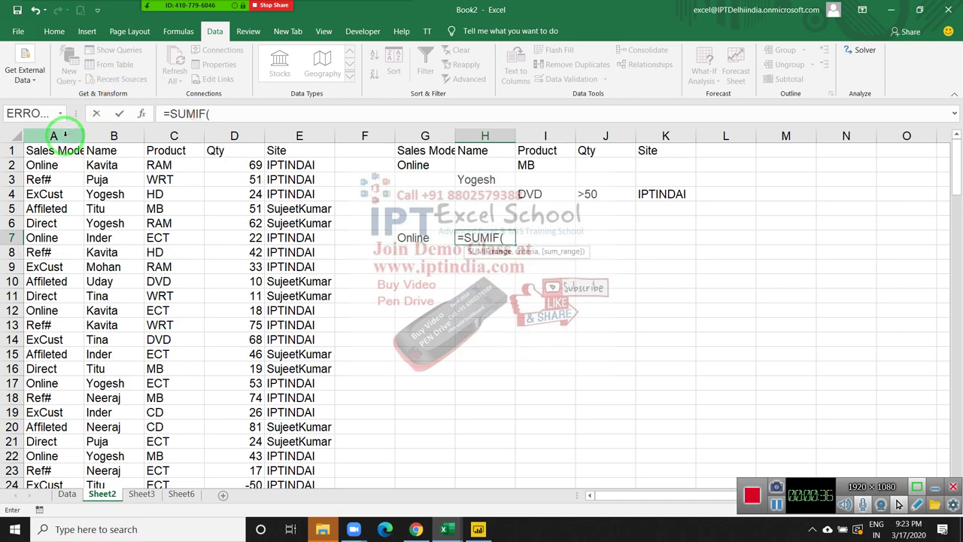
pyautogui.click(53, 135)
pyautogui.write(',')
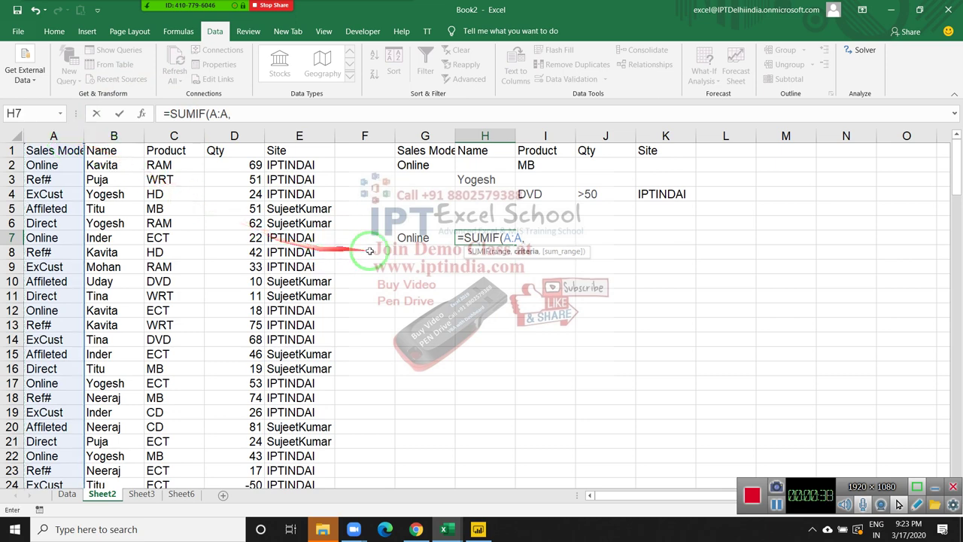
pyautogui.click(418, 238)
pyautogui.write(',')
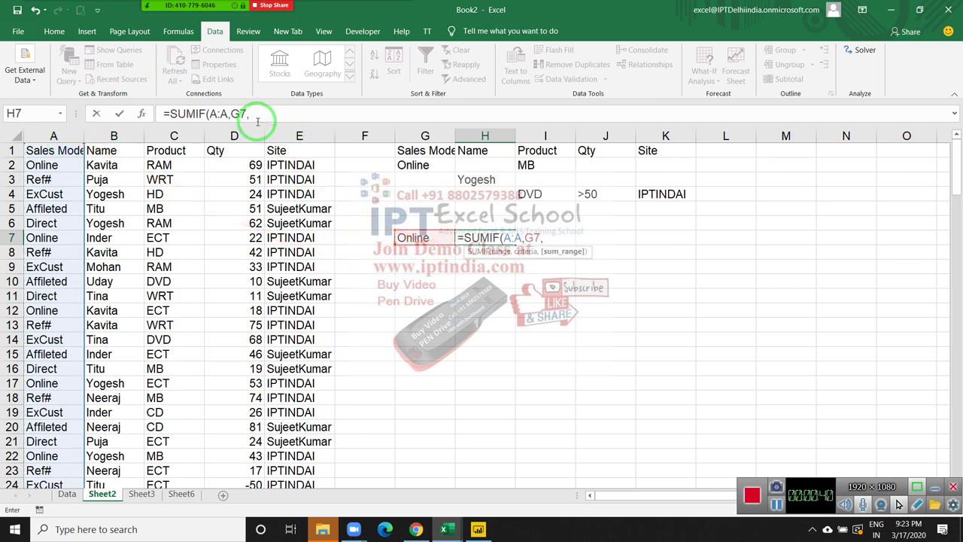
pyautogui.click(246, 136)
pyautogui.press('Return')
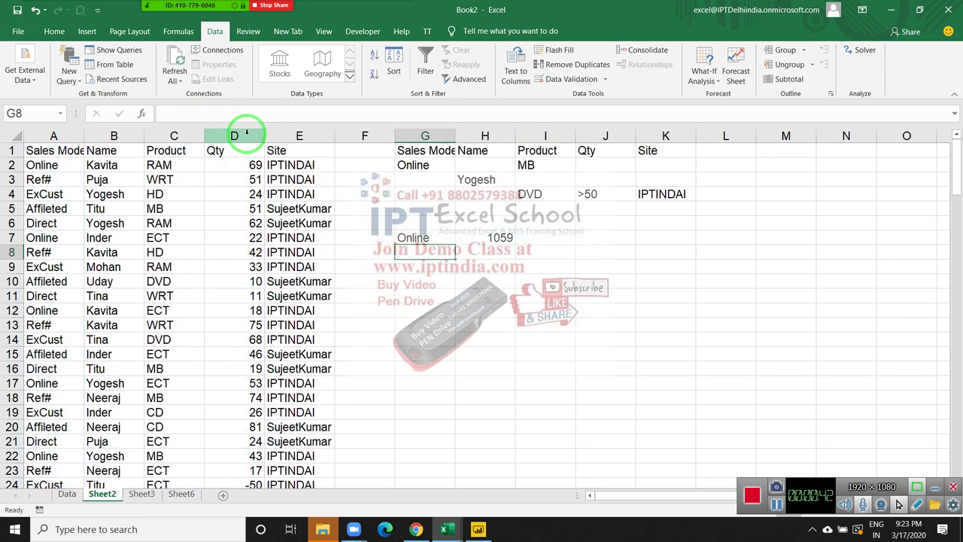
pyautogui.press('Up')
pyautogui.press('Right')
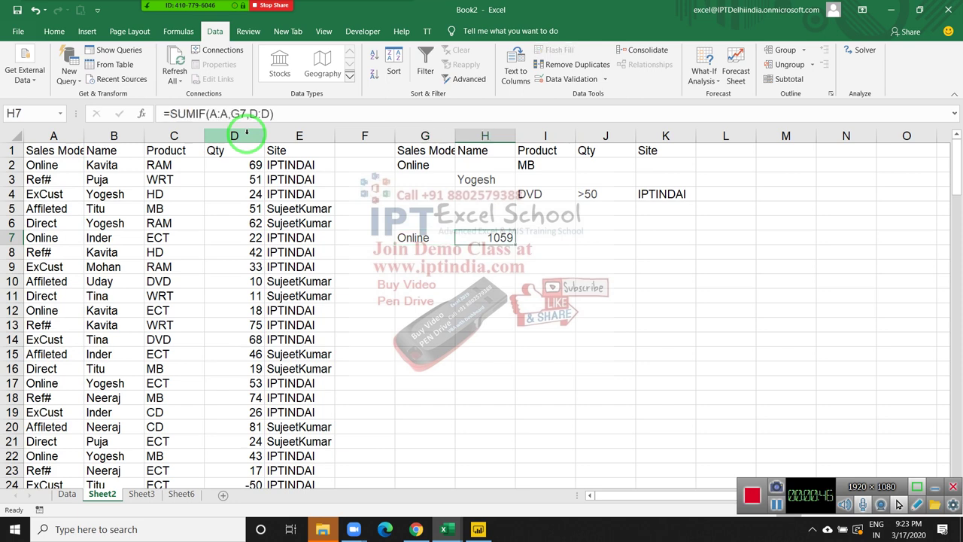
pyautogui.click(423, 165)
pyautogui.click(546, 166)
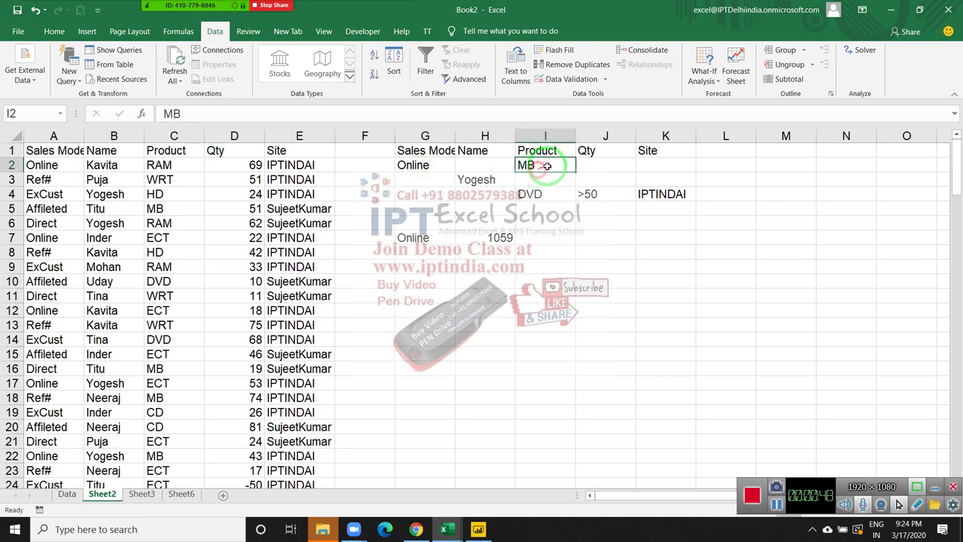
pyautogui.click(731, 169)
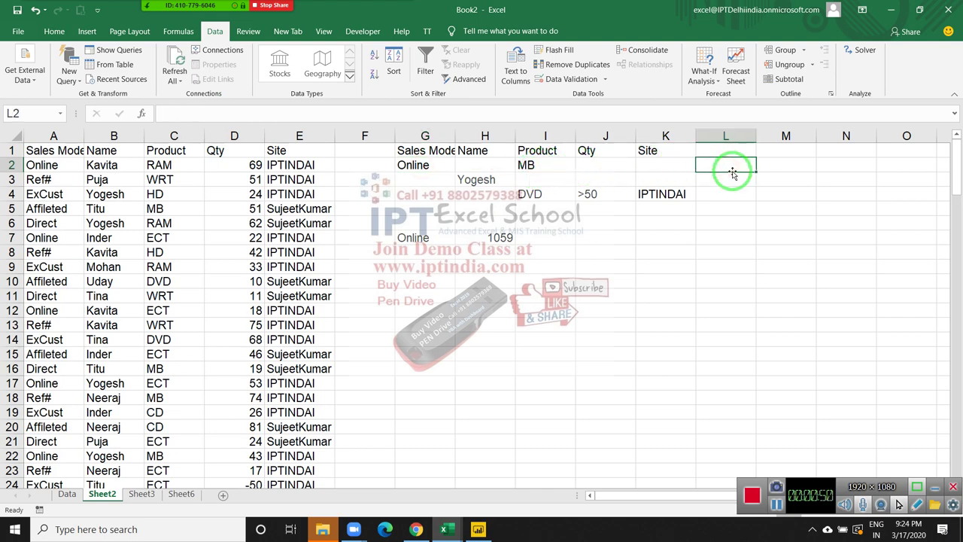
pyautogui.write('=sum')
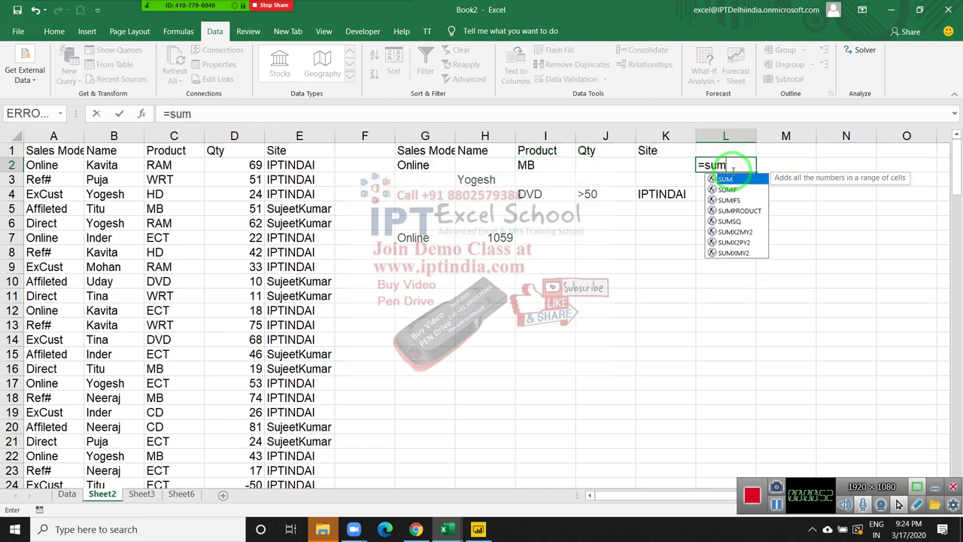
pyautogui.press('Down')
pyautogui.press('Down')
pyautogui.press('Tab')
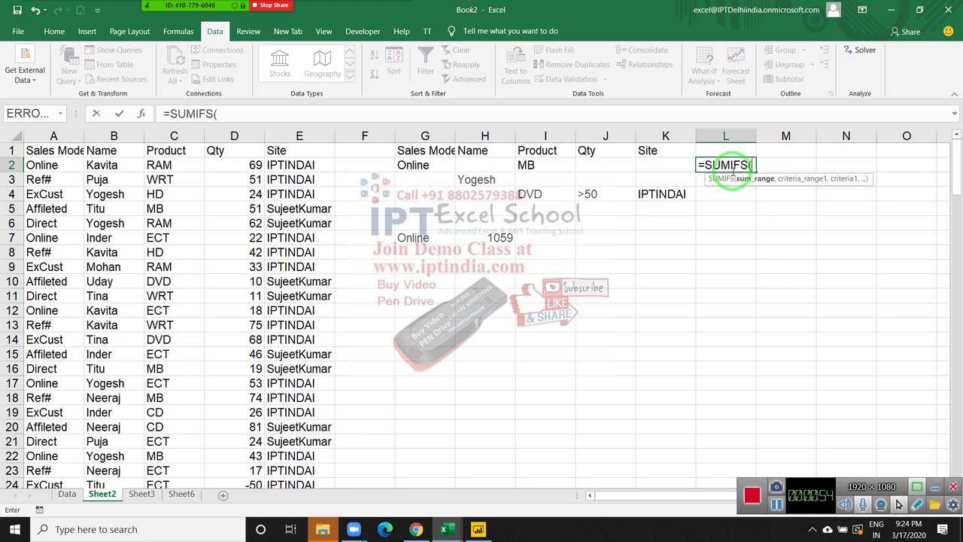
pyautogui.click(235, 136)
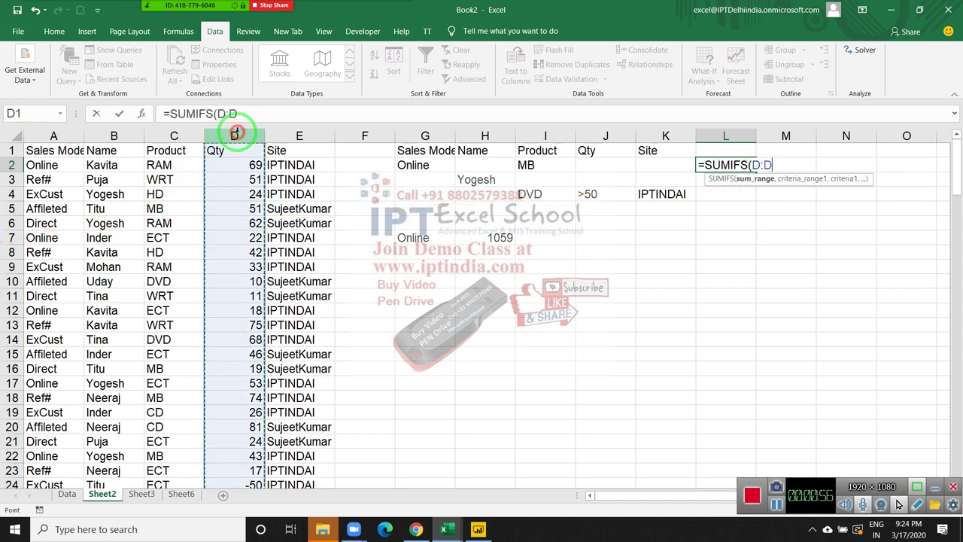
pyautogui.write(',')
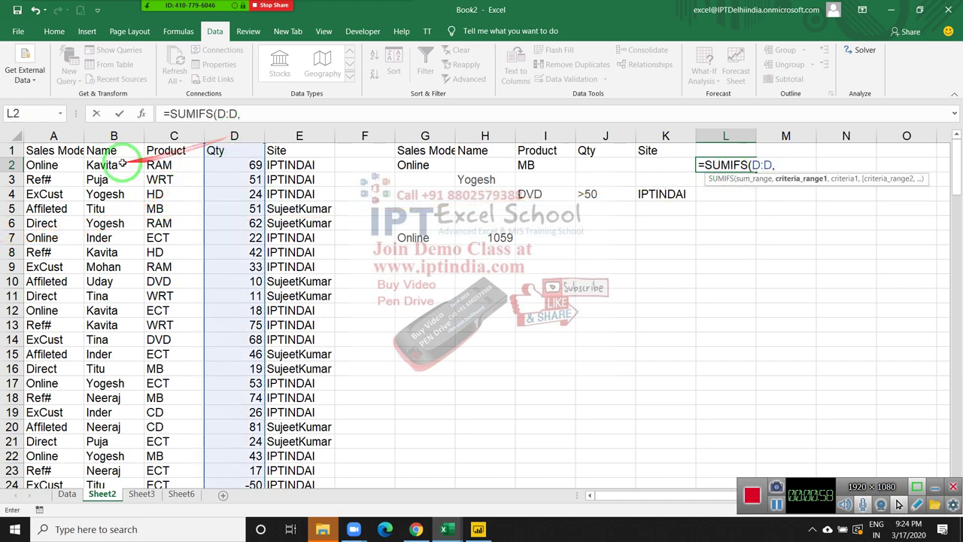
pyautogui.click(34, 135)
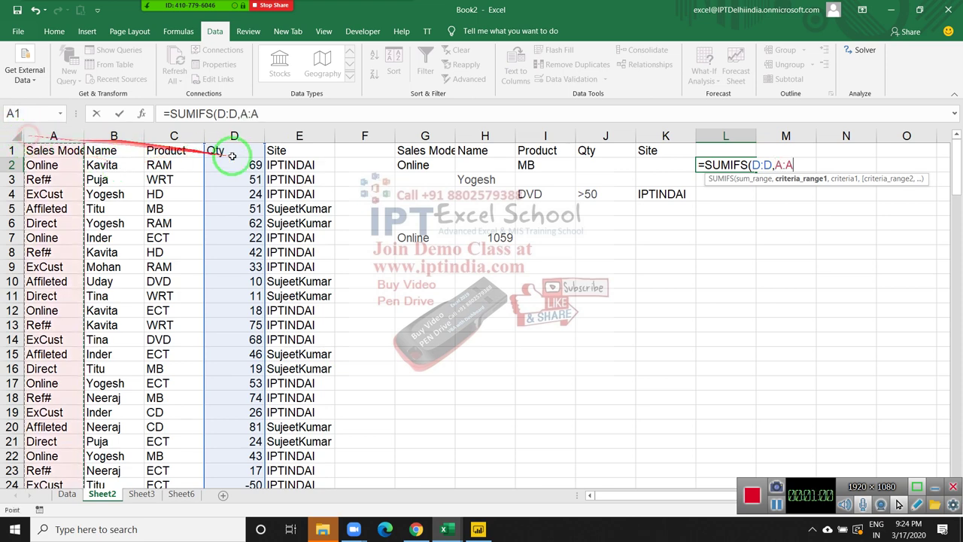
pyautogui.write(',')
pyautogui.click(401, 165)
pyautogui.write(',')
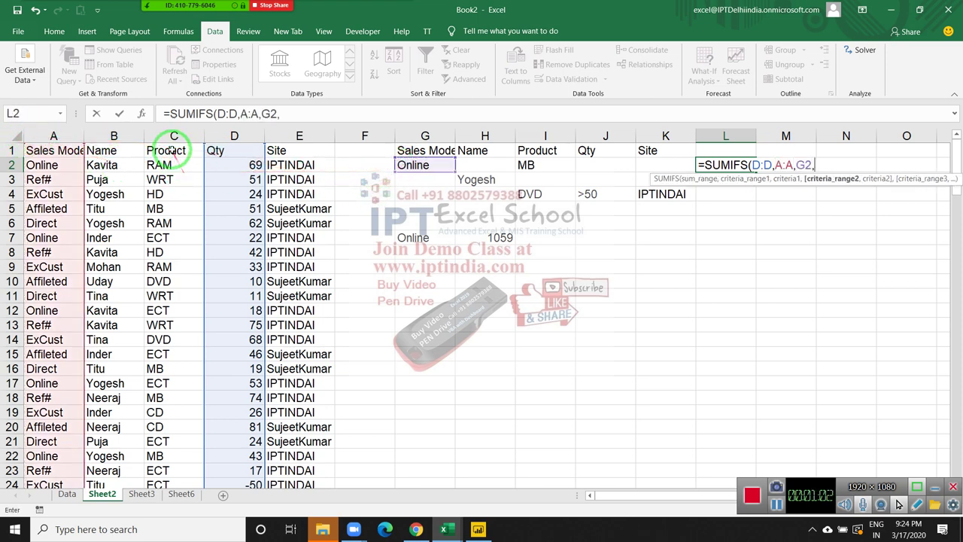
pyautogui.click(172, 135)
pyautogui.write(',')
pyautogui.click(543, 166)
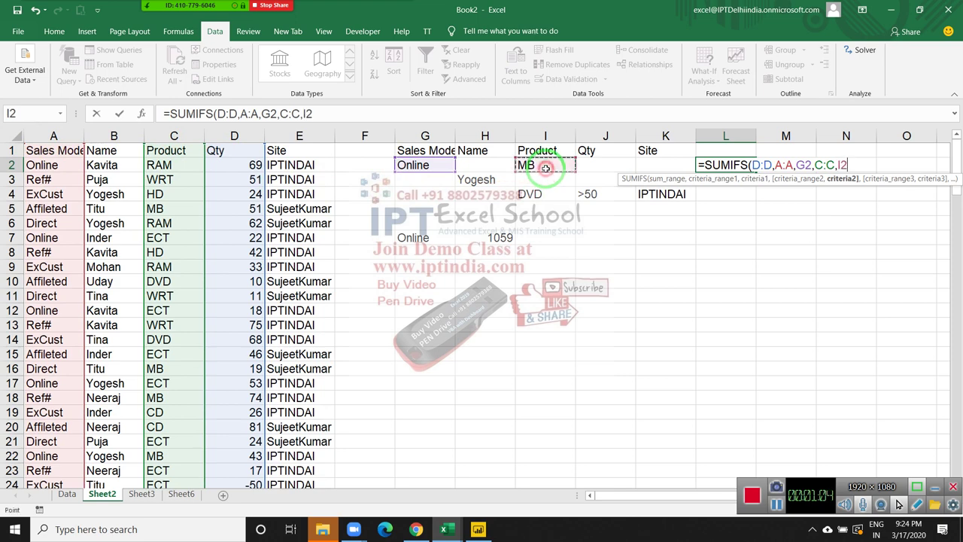
pyautogui.press('Return')
pyautogui.press('Up')
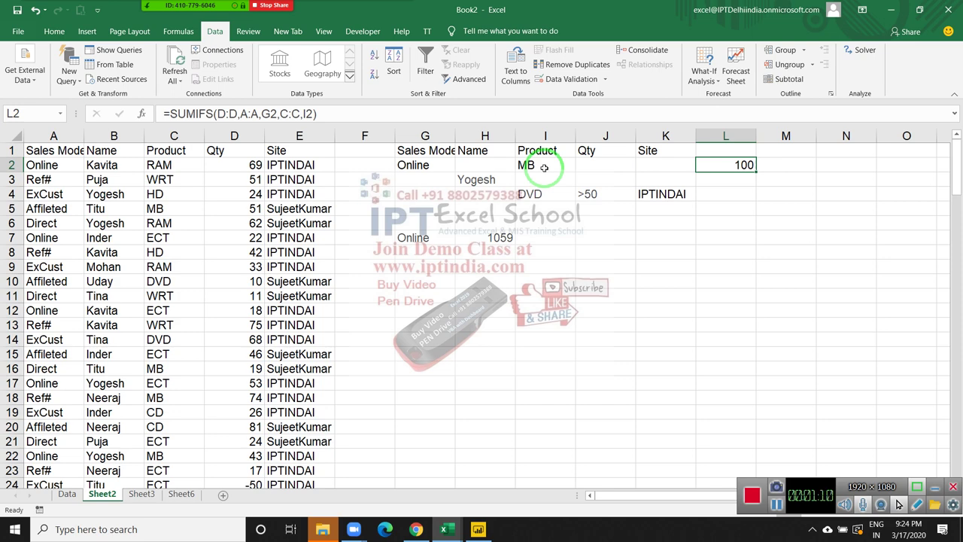
pyautogui.press('Delete')
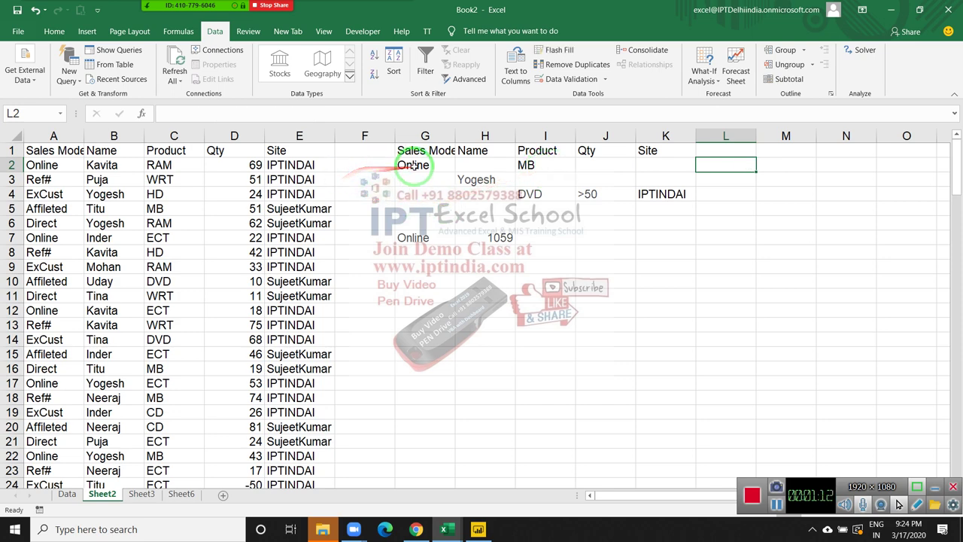
# Delete the SUMIF result in H7 and relabel G7 as Sales.
pyautogui.moveTo(410, 164); pyautogui.dragTo(662, 196)
pyautogui.click(423, 243)
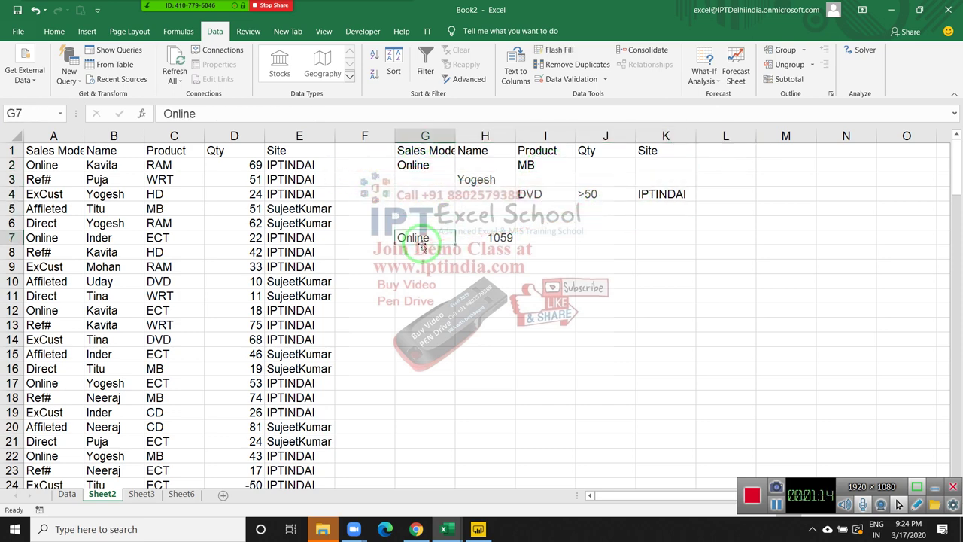
pyautogui.press('Right')
pyautogui.press('Delete')
pyautogui.press('Left')
pyautogui.write('SA')
pyautogui.press('Return')
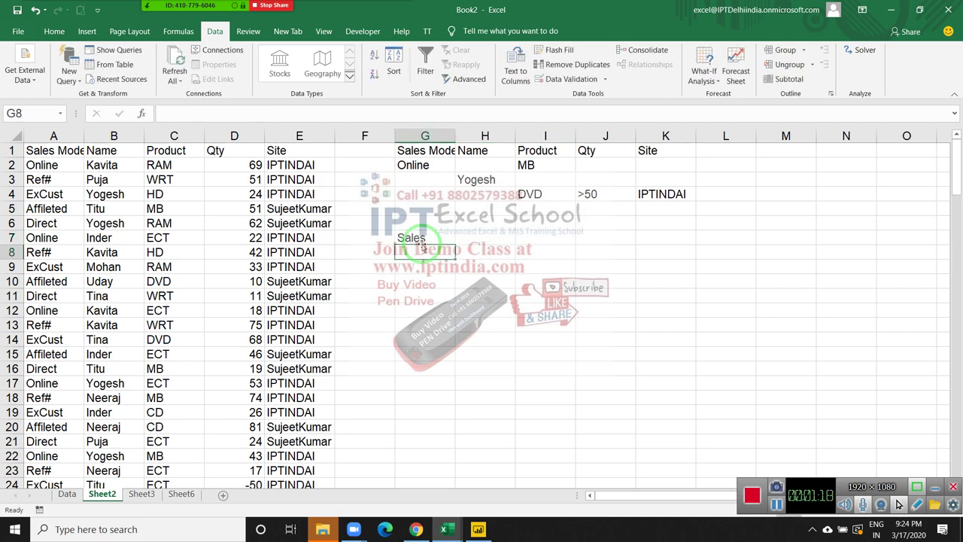
pyautogui.press('Up')
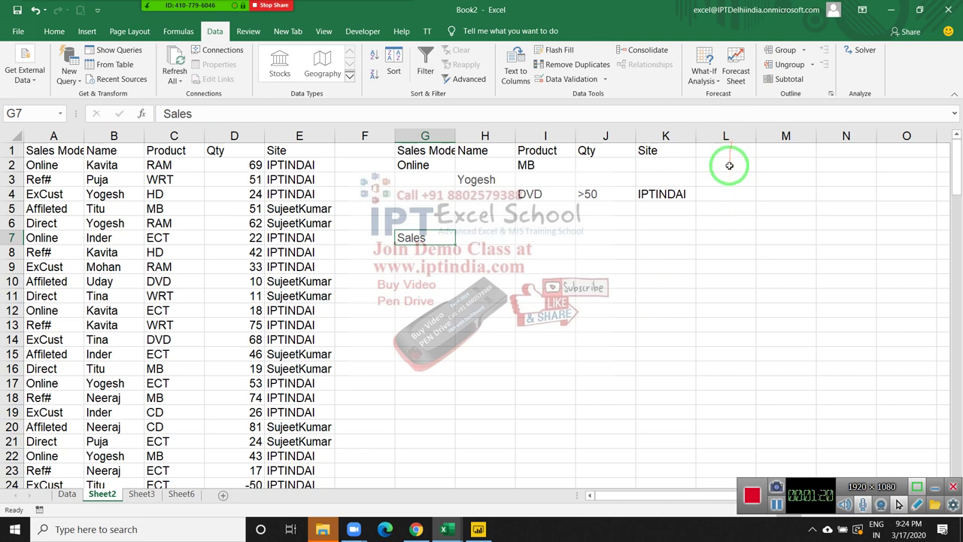
# Check the criteria block cells up to K4, then select H7 beside Sales.
pyautogui.click(730, 165)
pyautogui.click(730, 177)
pyautogui.click(728, 192)
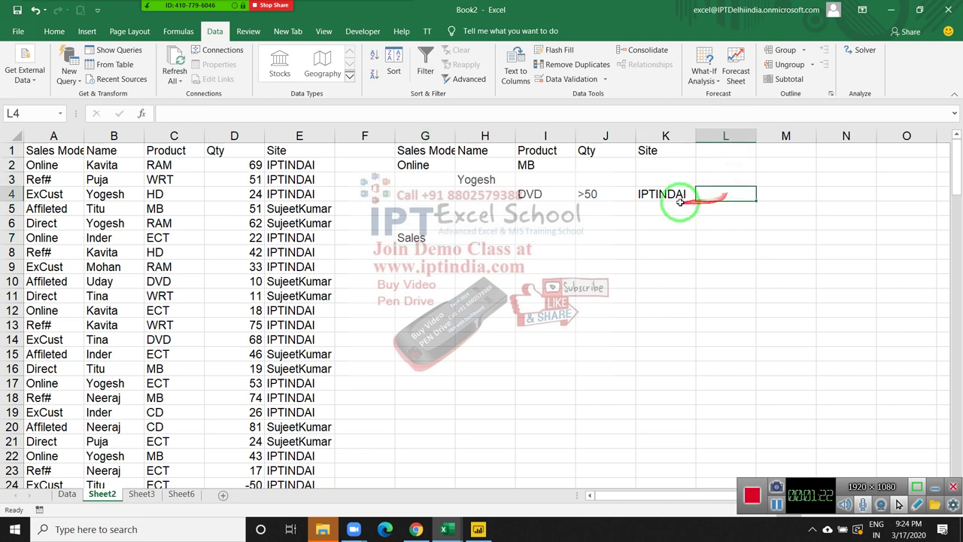
pyautogui.moveTo(678, 197)
pyautogui.mouseDown()
pyautogui.moveTo(544, 194)
pyautogui.moveTo(417, 158)
pyautogui.mouseUp()
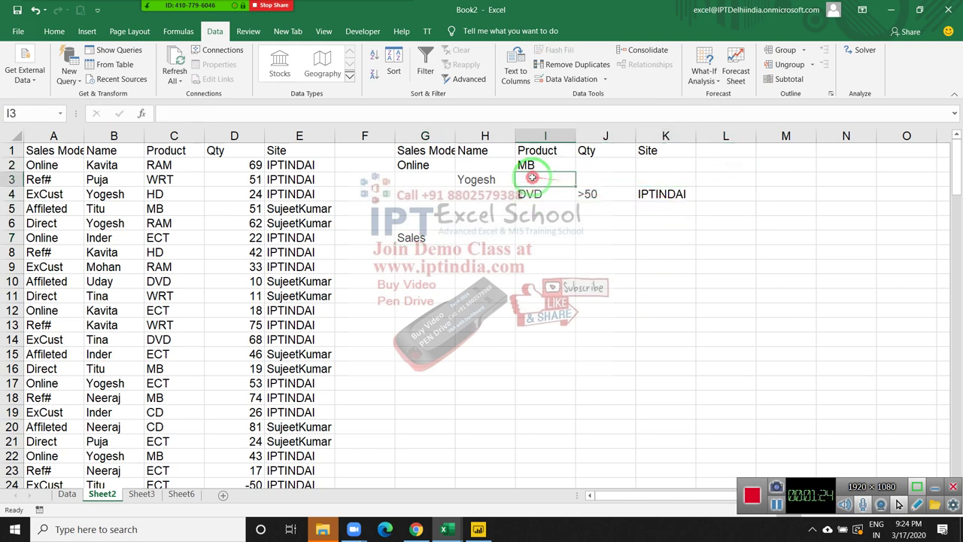
pyautogui.click(656, 216)
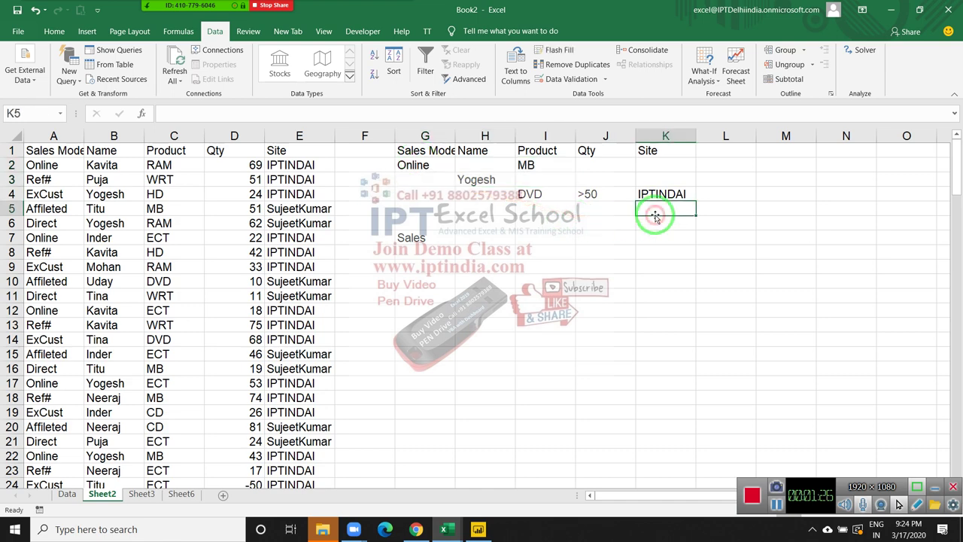
pyautogui.click(485, 237)
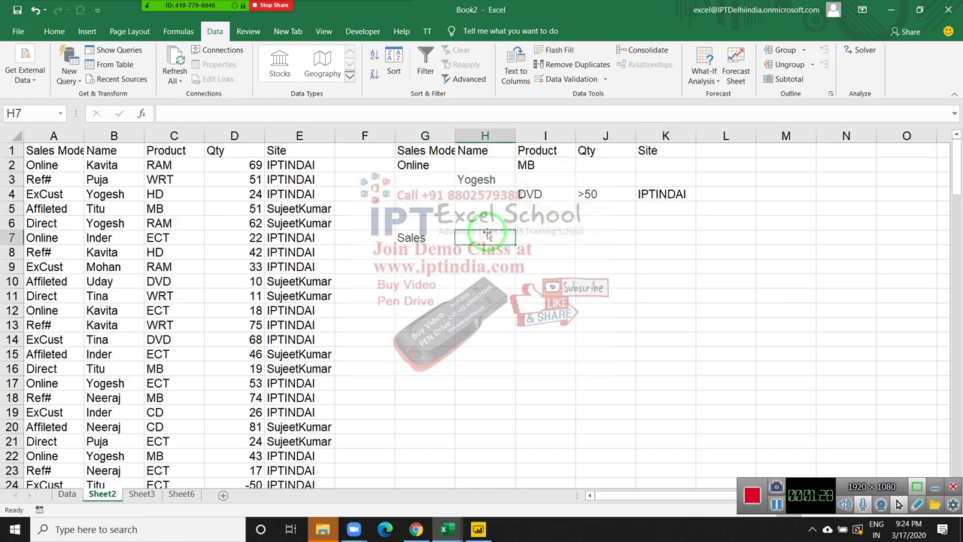
# Start a DSUM formula in H7 with the database range A1:E139.
pyautogui.write('=')
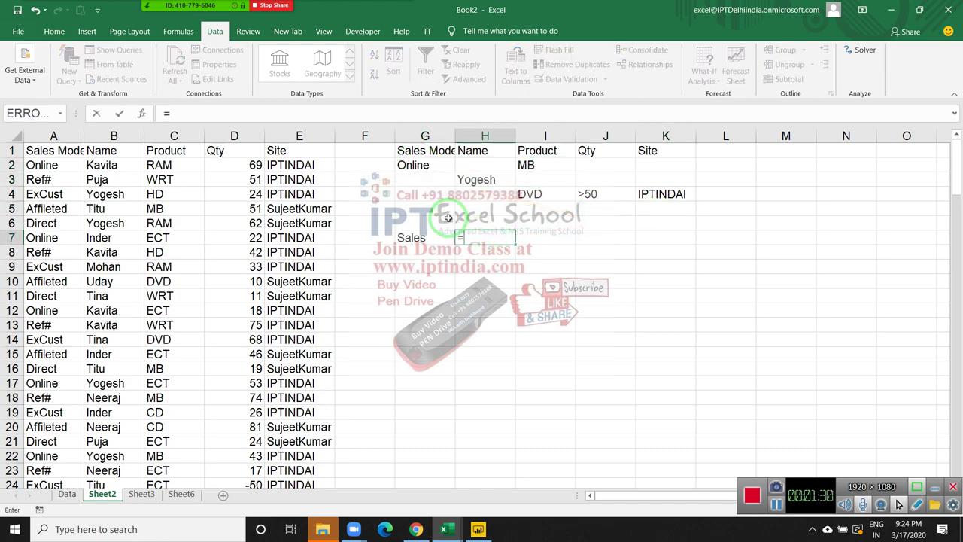
pyautogui.write('dsum')
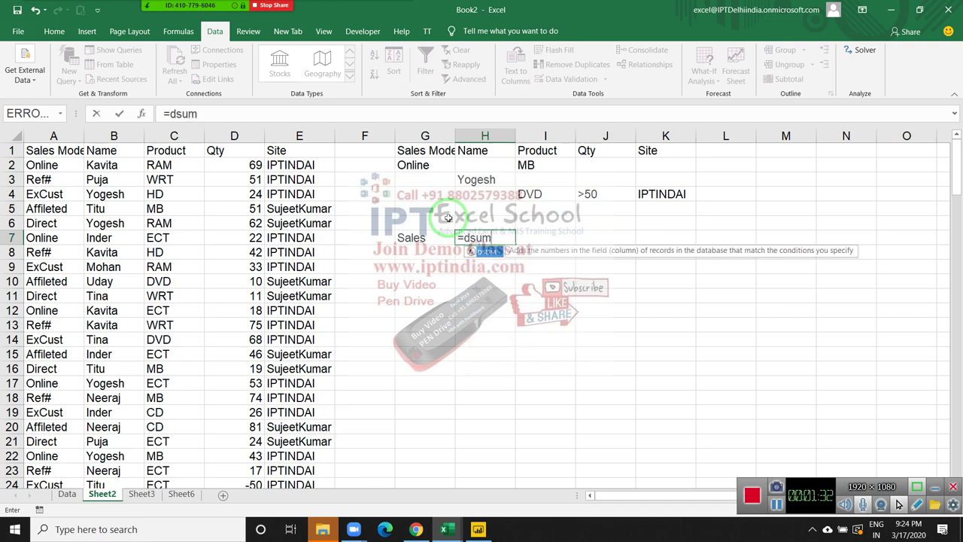
pyautogui.press('Tab')
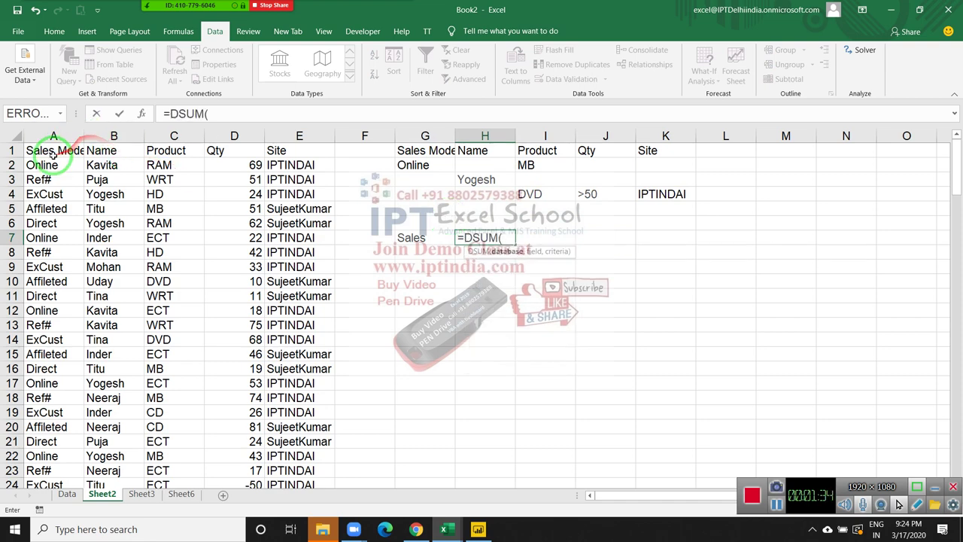
pyautogui.click(53, 154)
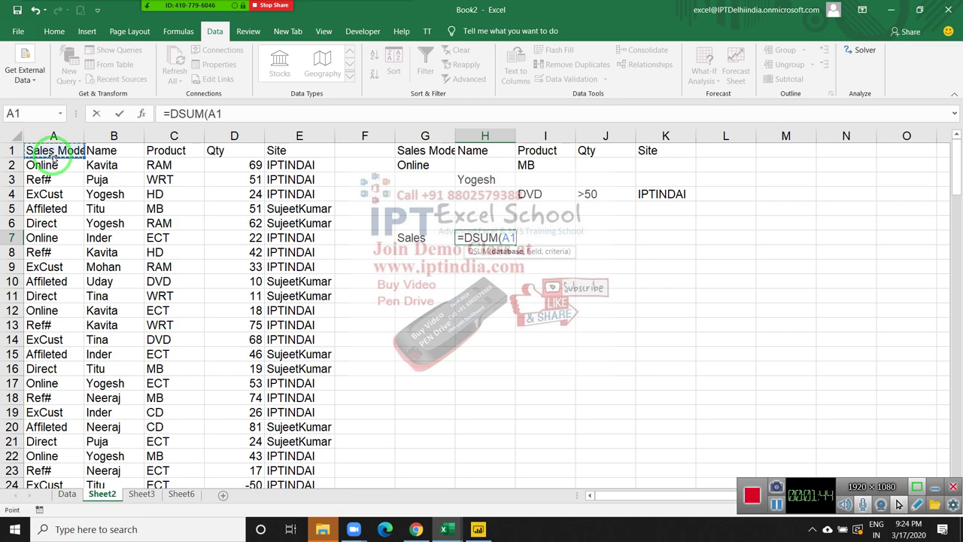
pyautogui.hotkey('ctrl', 'shift', 'Right')
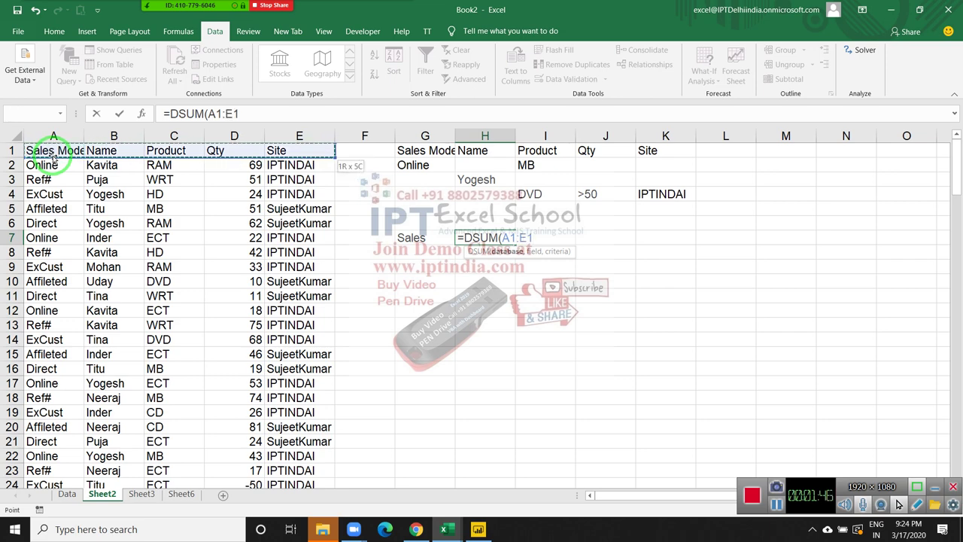
pyautogui.hotkey('ctrl', 'shift', 'Down')
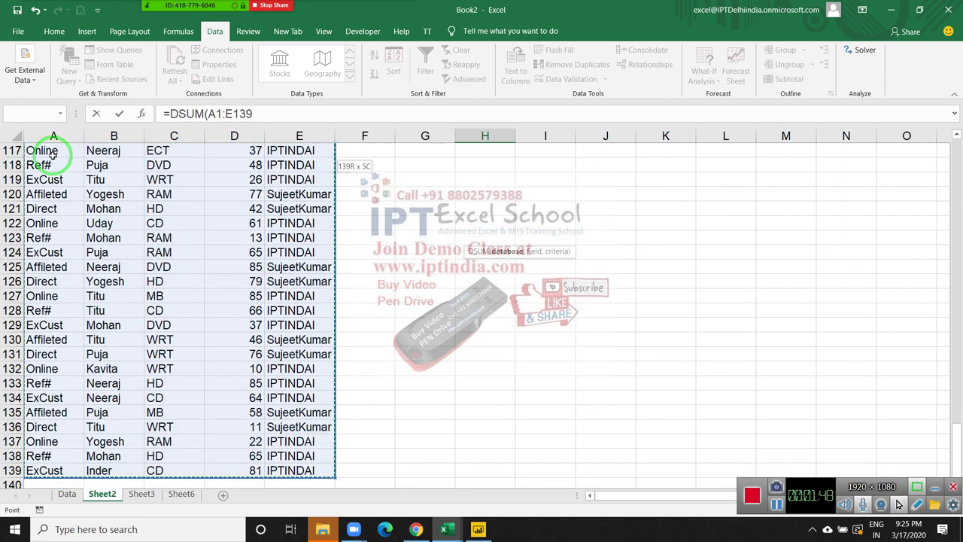
pyautogui.write("'")
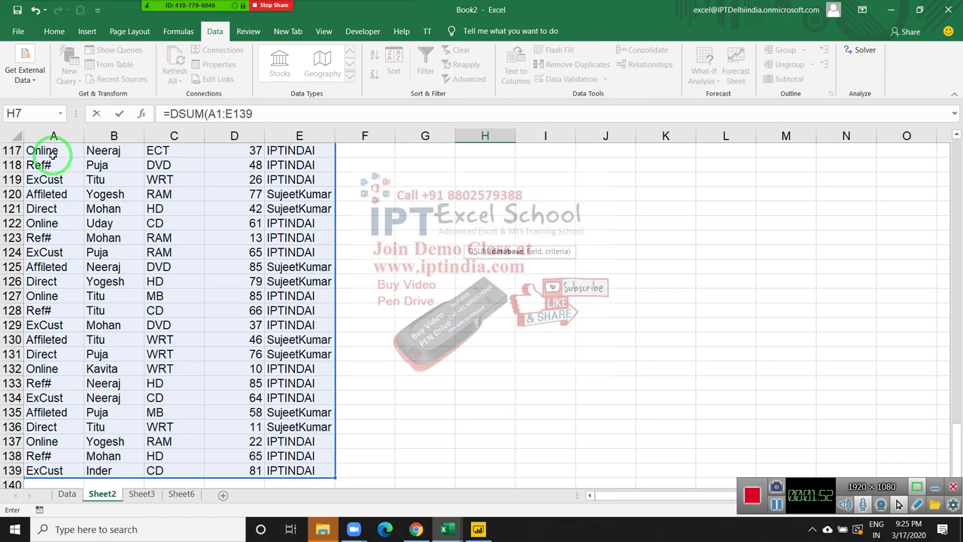
# Use the Qty header D1 as the field and the Criteria block G1:K4, returning 1511.
pyautogui.press('Up')
pyautogui.press('Up')
pyautogui.press('Up')
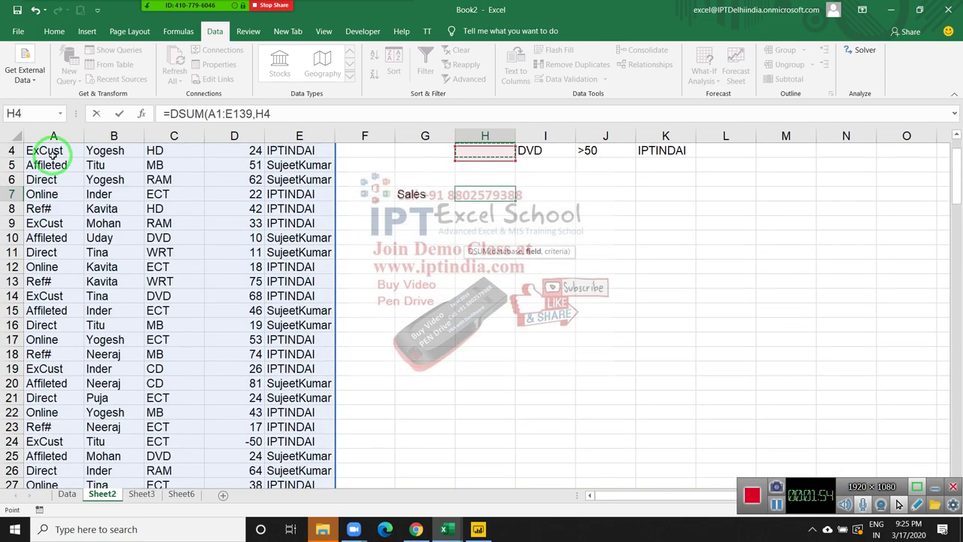
pyautogui.press('Up')
pyautogui.press('Up')
pyautogui.press('Up')
pyautogui.press('Left')
pyautogui.press('Left')
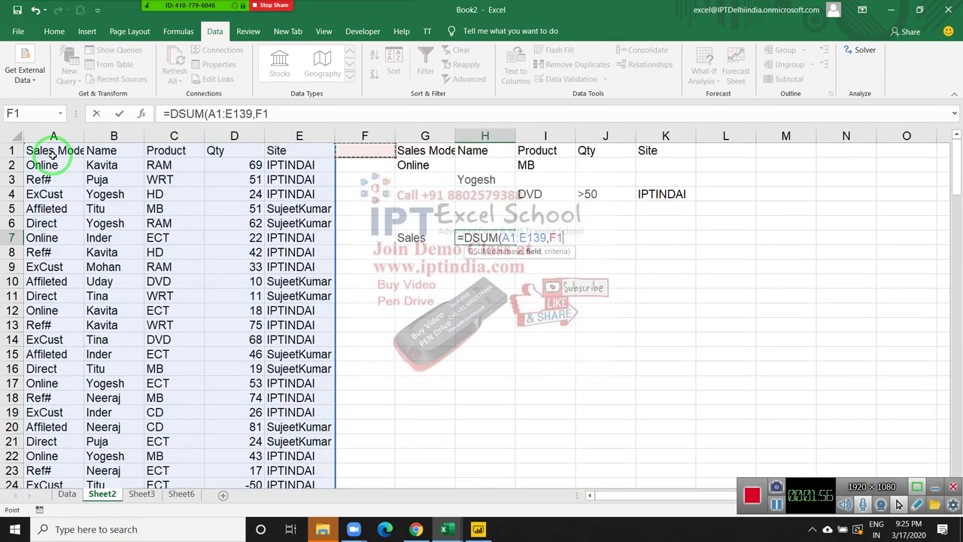
pyautogui.press('Left')
pyautogui.press('Left')
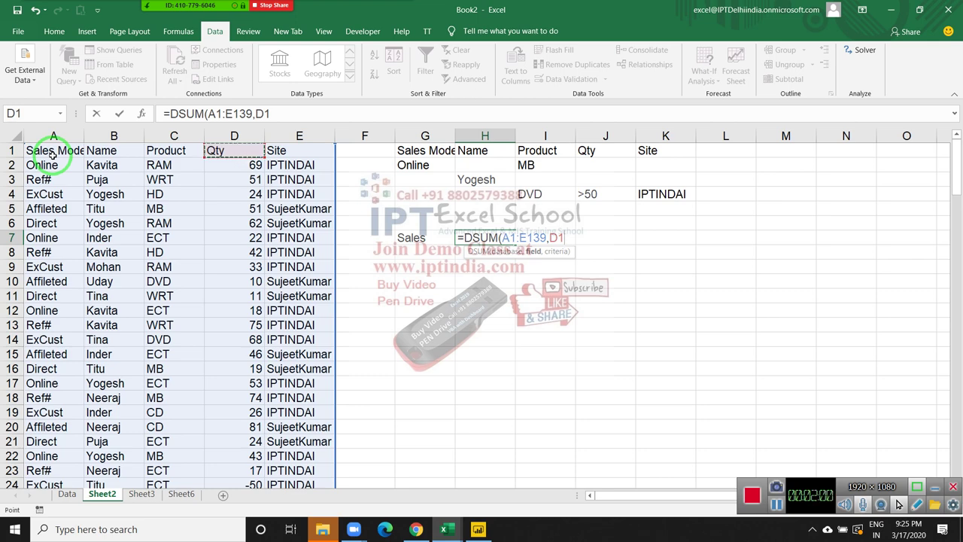
pyautogui.write(',')
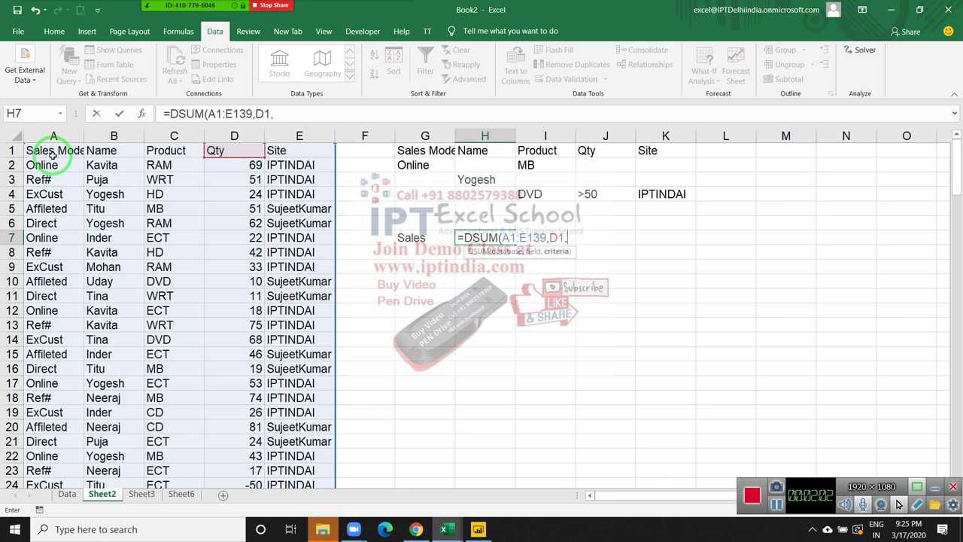
pyautogui.press('Up')
pyautogui.press('Up')
pyautogui.press('Up')
pyautogui.press('Up')
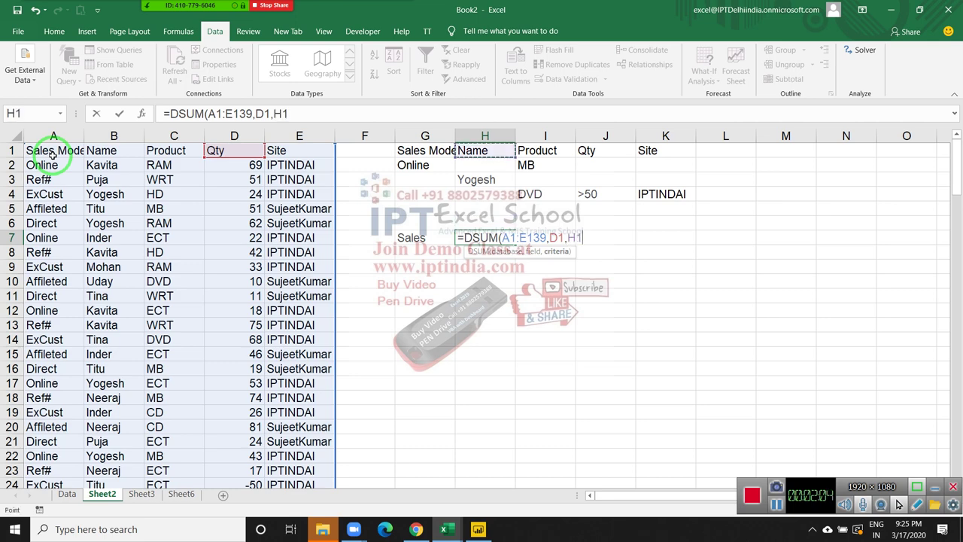
pyautogui.press('Left')
pyautogui.hotkey('shift', 'Right')
pyautogui.hotkey('shift', 'Right')
pyautogui.hotkey('shift', 'Right')
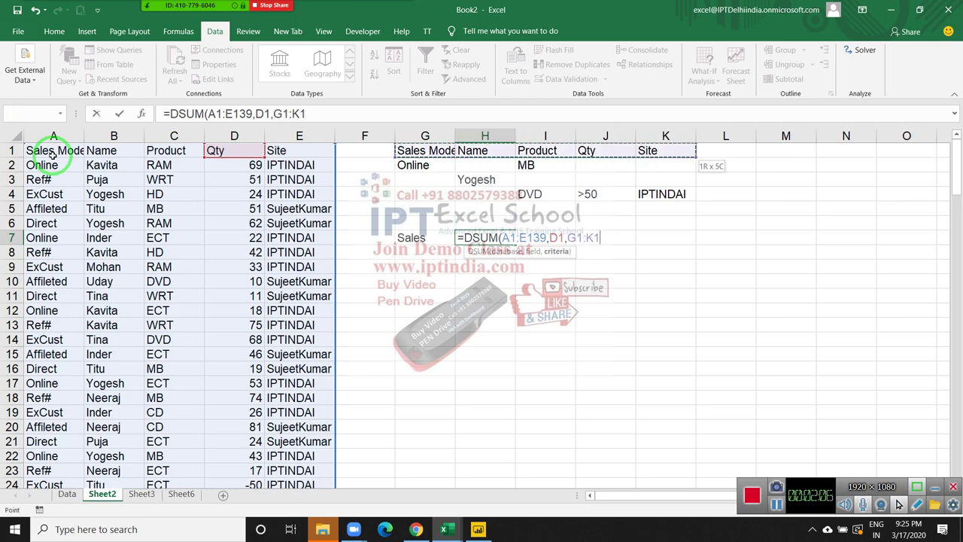
pyautogui.hotkey('shift', 'Down')
pyautogui.hotkey('shift', 'Down')
pyautogui.hotkey('shift', 'Down')
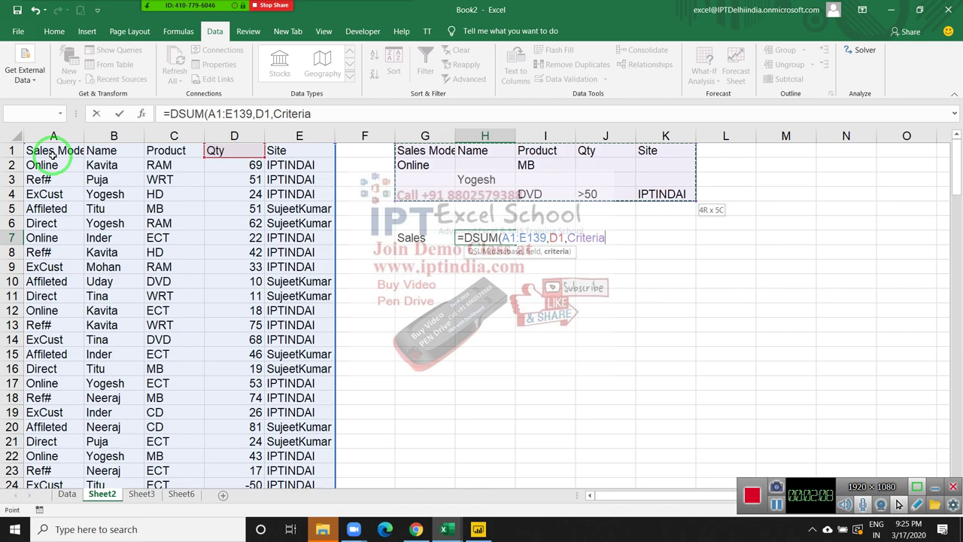
pyautogui.press('Return')
pyautogui.press('Up')
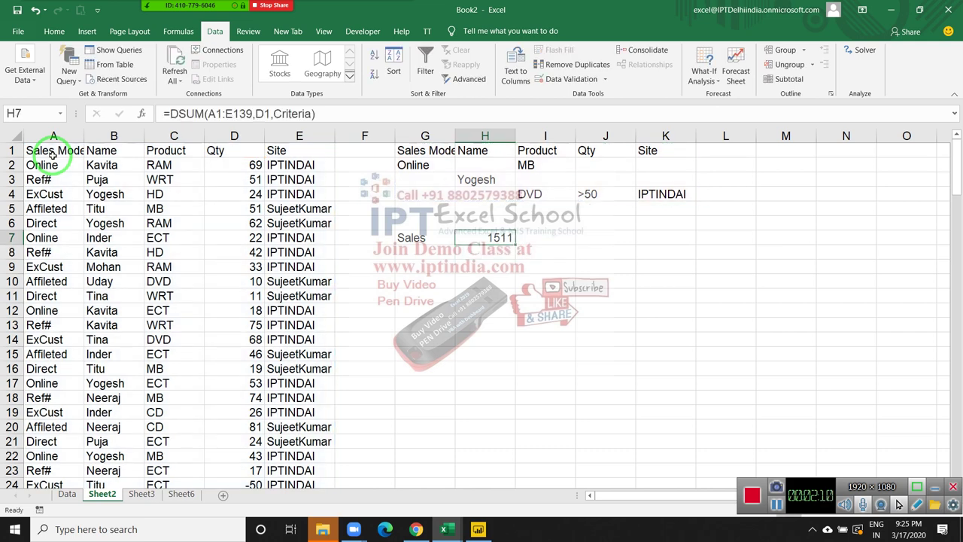
# Filter the sales list A1:E139 in place by the G1:K4 criteria with Advanced Filter.
pyautogui.click(421, 180)
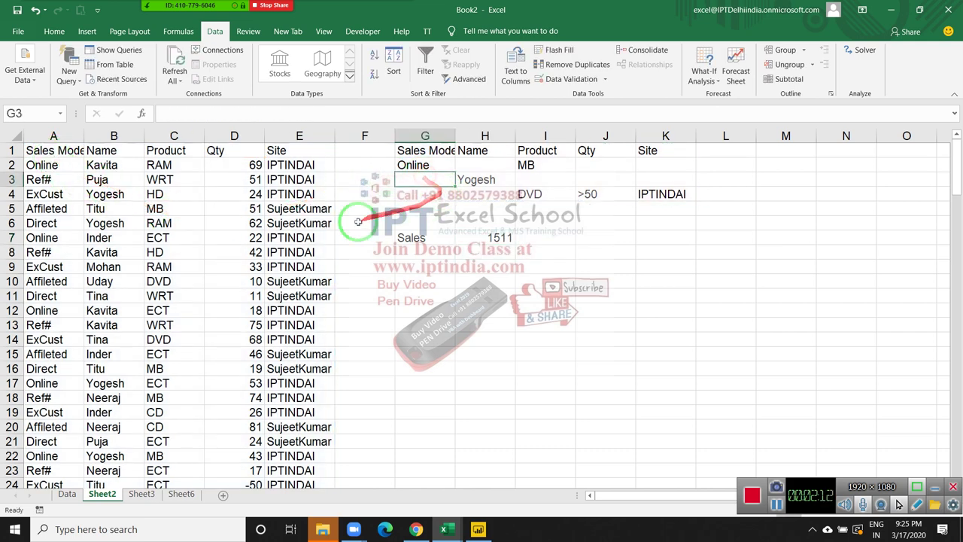
pyautogui.click(500, 239)
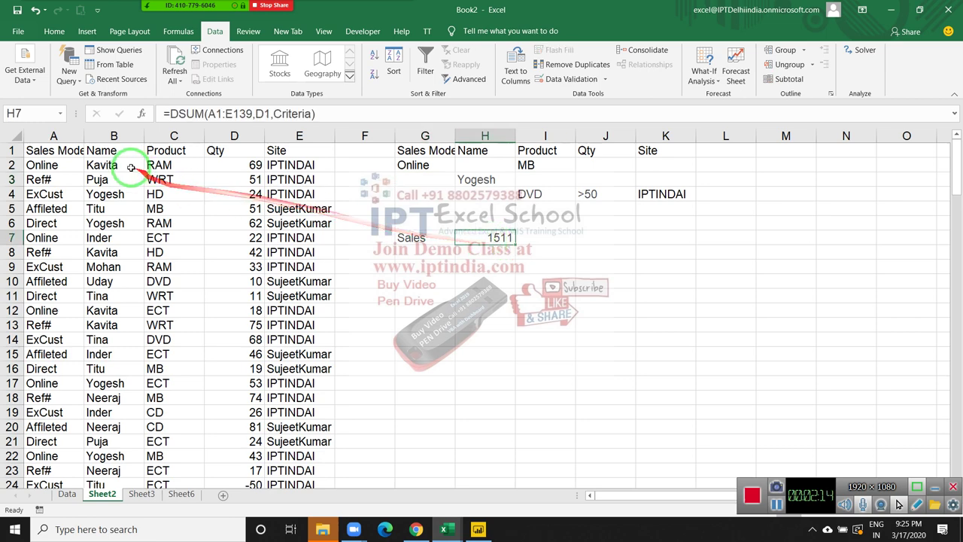
pyautogui.click(88, 151)
pyautogui.click(470, 79)
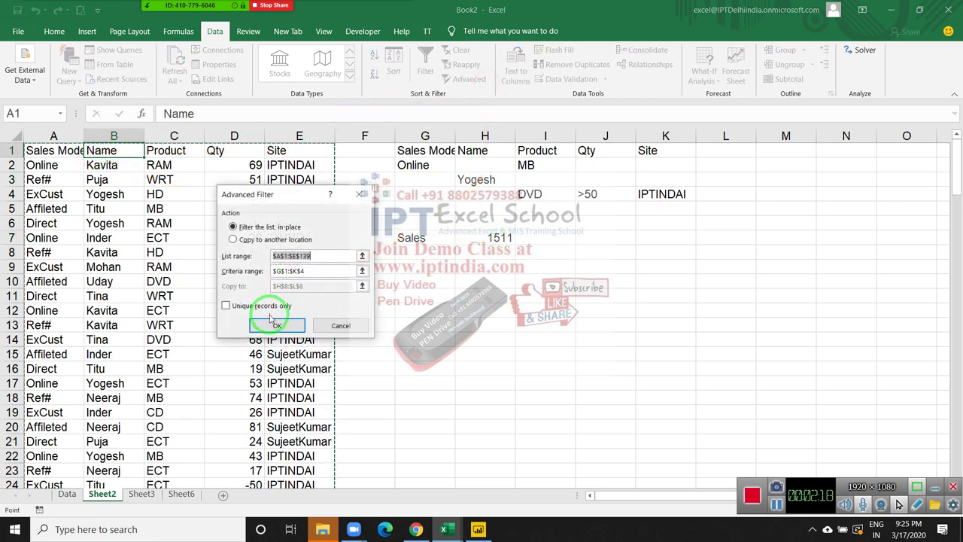
pyautogui.click(275, 325)
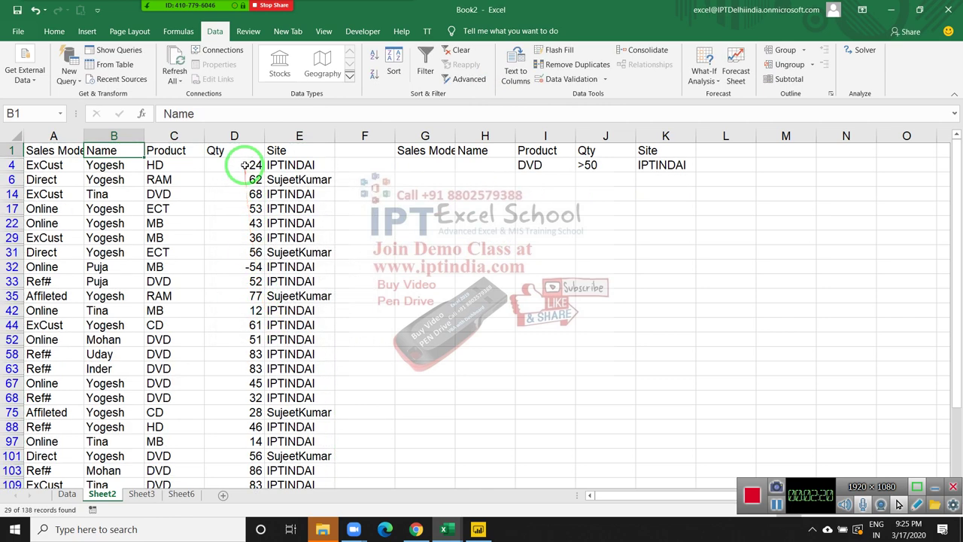
# Select the filtered Qty values to confirm the 29 matching records total 1511.
pyautogui.click(245, 165)
pyautogui.hotkey('ctrl', 'shift', 'Down')
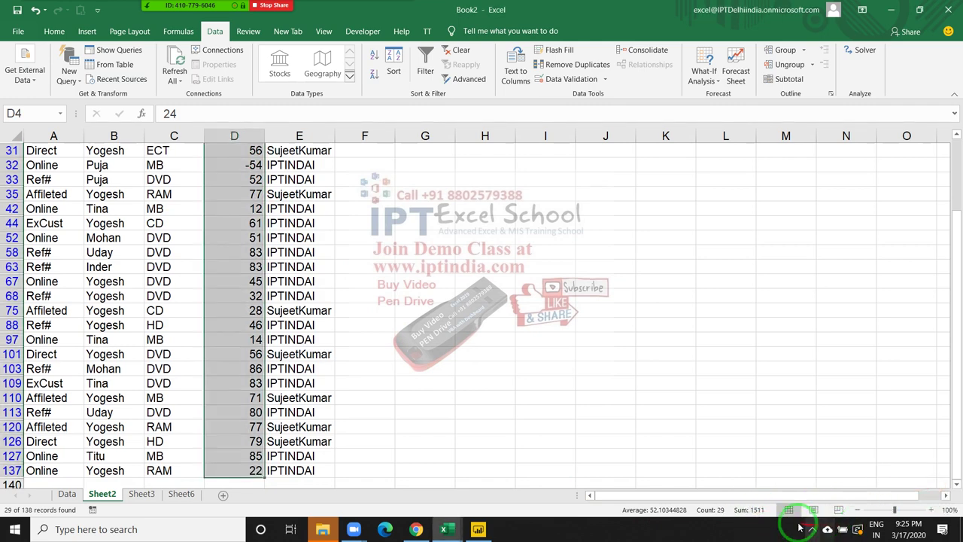
pyautogui.click(811, 531)
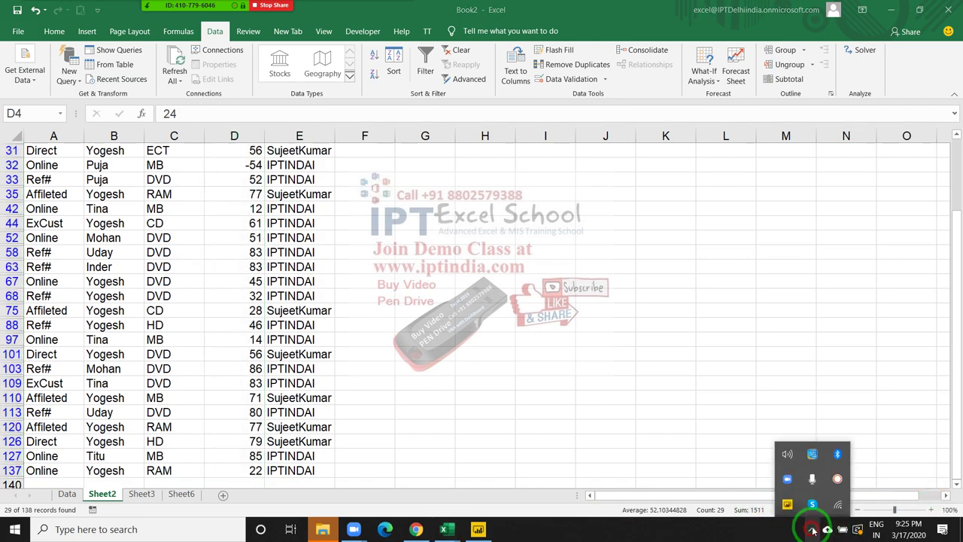
pyautogui.click(836, 481)
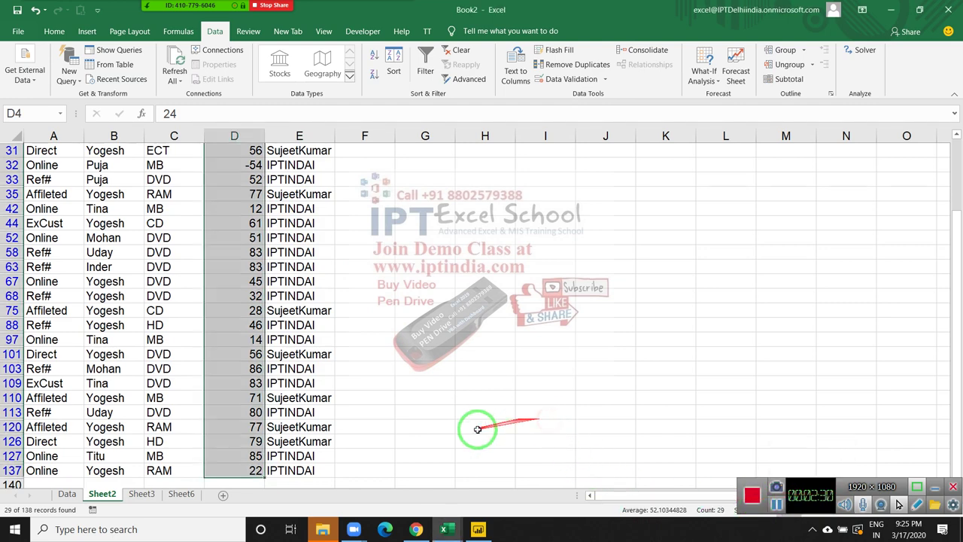
pyautogui.hotkey('alt', 'a')
pyautogui.press('c')
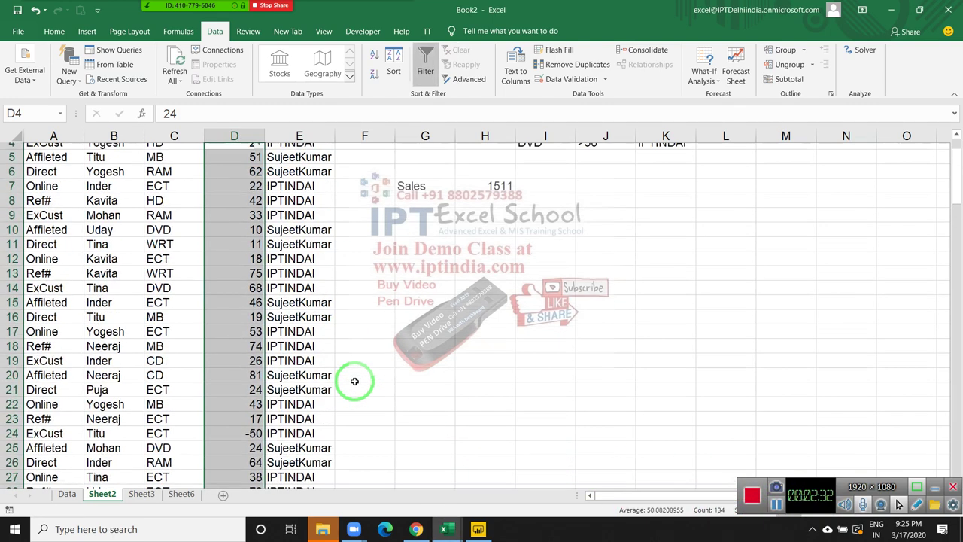
pyautogui.hotkey('ctrl', 'Up')
pyautogui.press('Right')
pyautogui.press('Right')
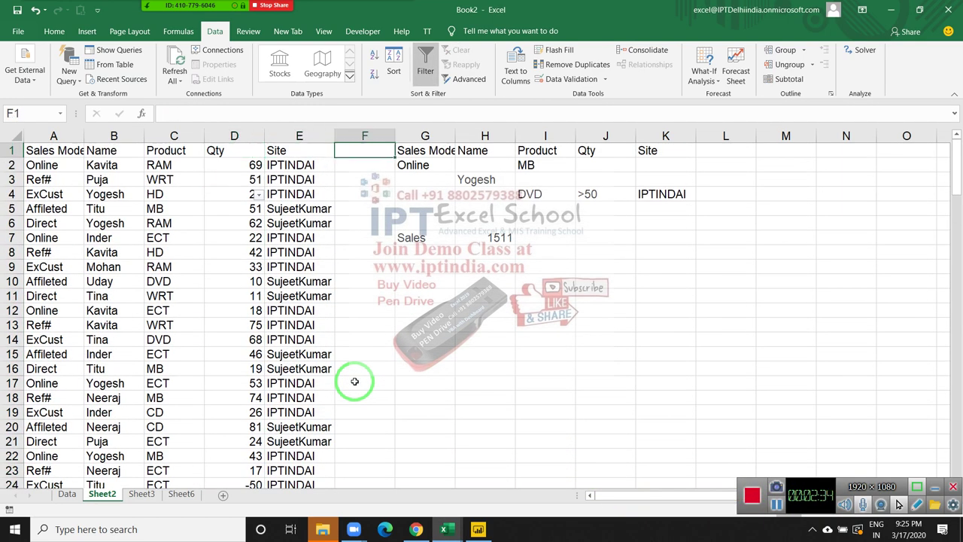
pyautogui.press('Right')
pyautogui.press('Right')
pyautogui.press('Down')
pyautogui.press('Down')
pyautogui.press('Down')
pyautogui.press('Down')
pyautogui.press('Down')
pyautogui.press('Down')
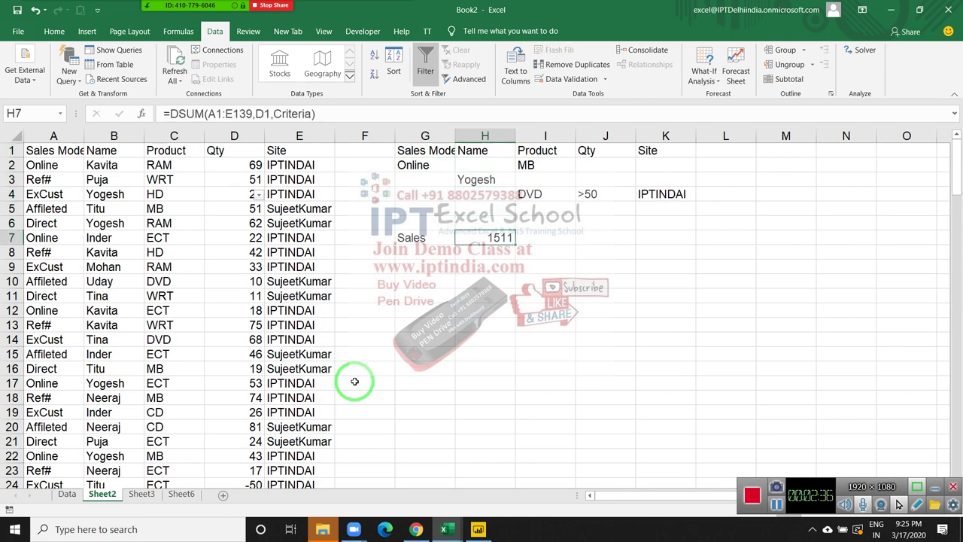
pyautogui.press('Right')
pyautogui.write('=')
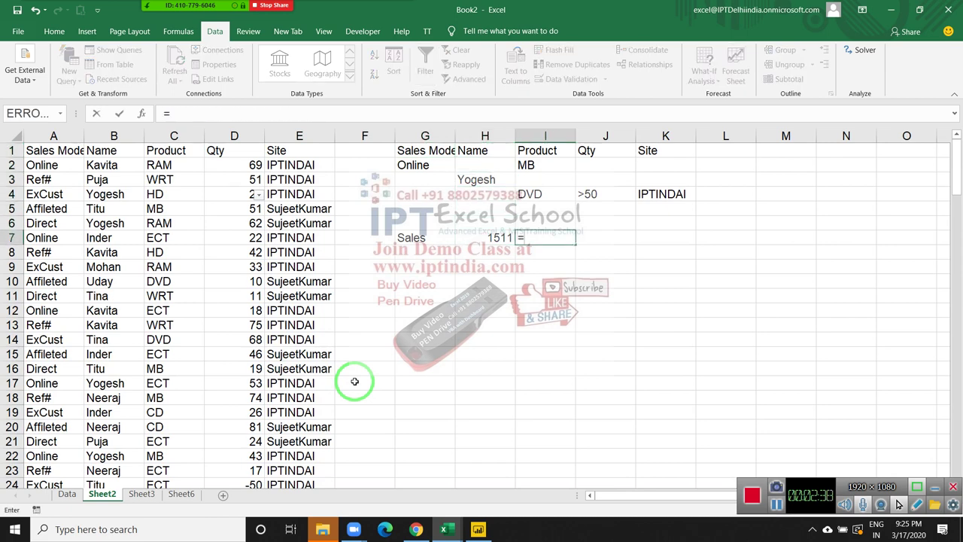
pyautogui.write('dg')
pyautogui.press('Tab')
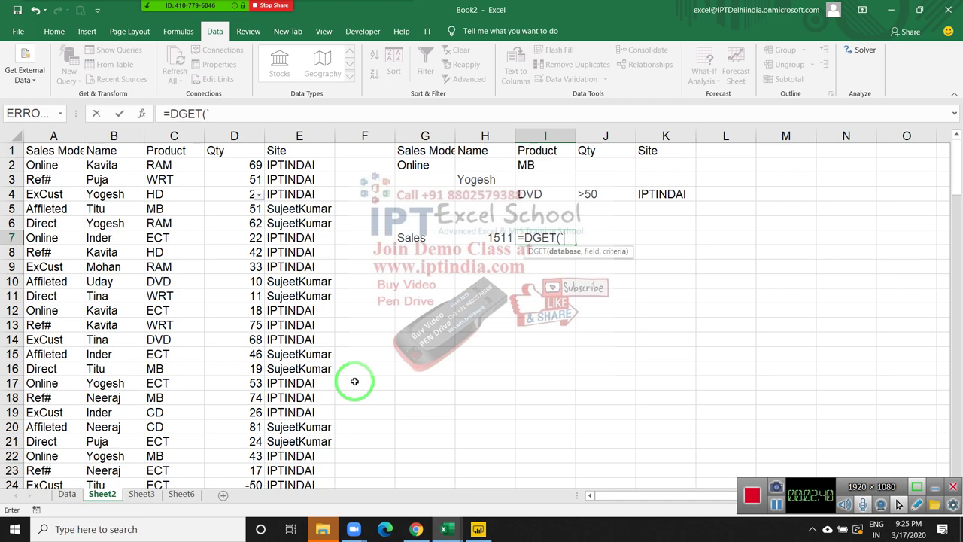
pyautogui.press('Left')
pyautogui.hotkey('ctrl', 'Left')
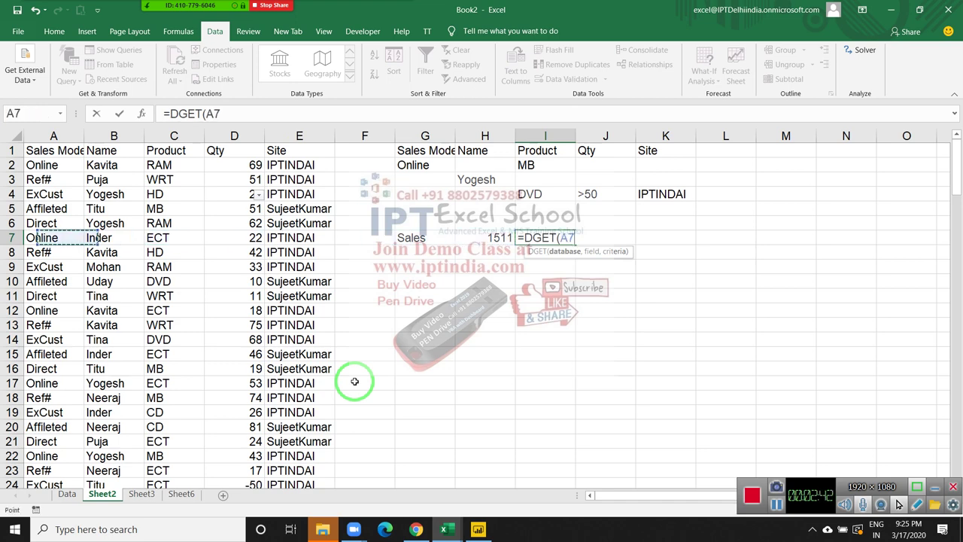
pyautogui.hotkey('ctrl', 'Up')
pyautogui.hotkey('ctrl', 'shift', 'Right')
pyautogui.hotkey('ctrl', 'shift', 'Down')
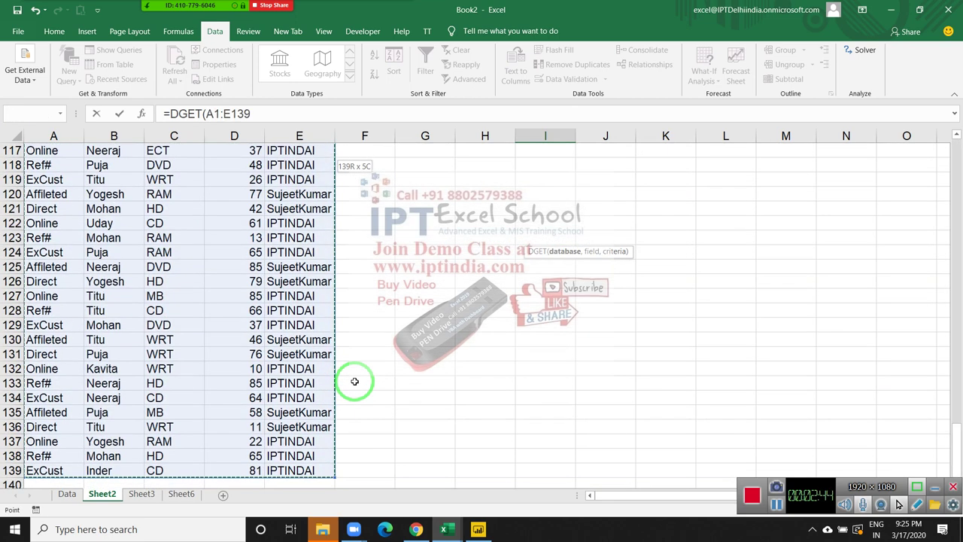
pyautogui.write(',')
pyautogui.press('Up')
pyautogui.hotkey('ctrl', 'Up')
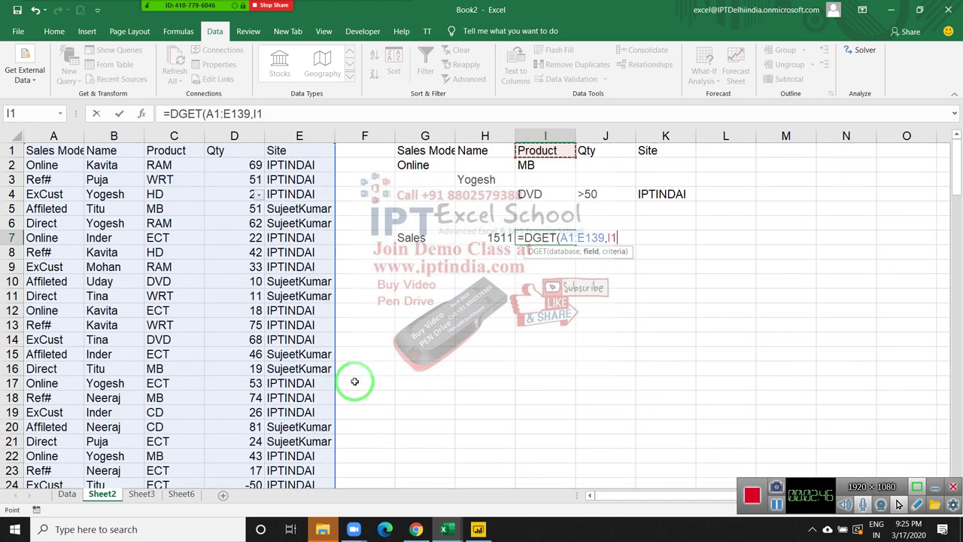
pyautogui.press('Left')
pyautogui.press('Left')
pyautogui.press('Left')
pyautogui.press('Left')
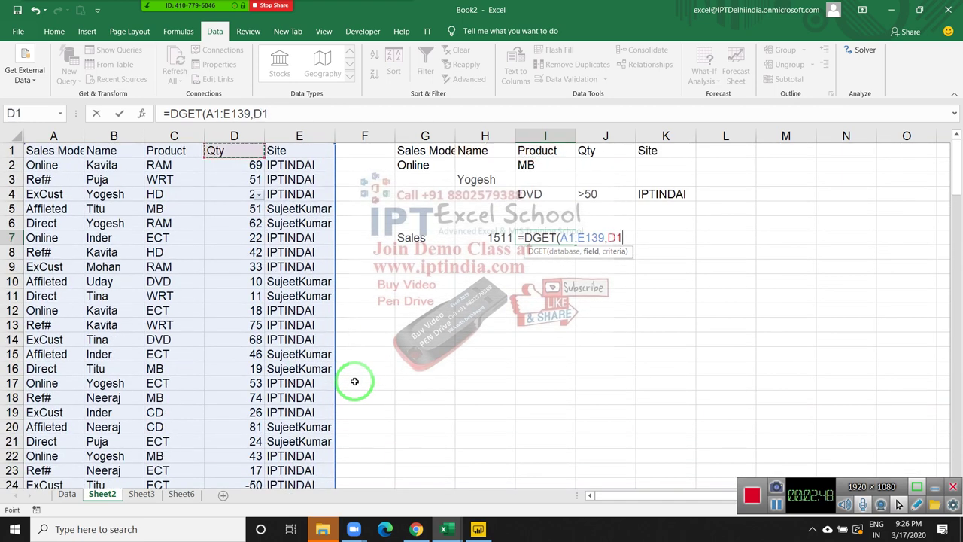
pyautogui.press('Escape')
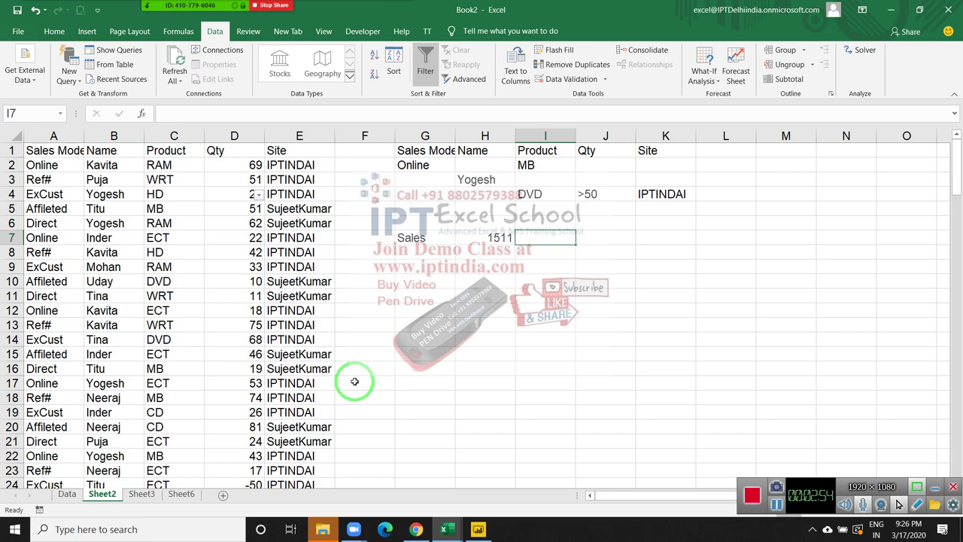
# Turn off the table filter and copy the headers and first record A1:C2 into G9.
pyautogui.click(341, 322)
pyautogui.click(238, 250)
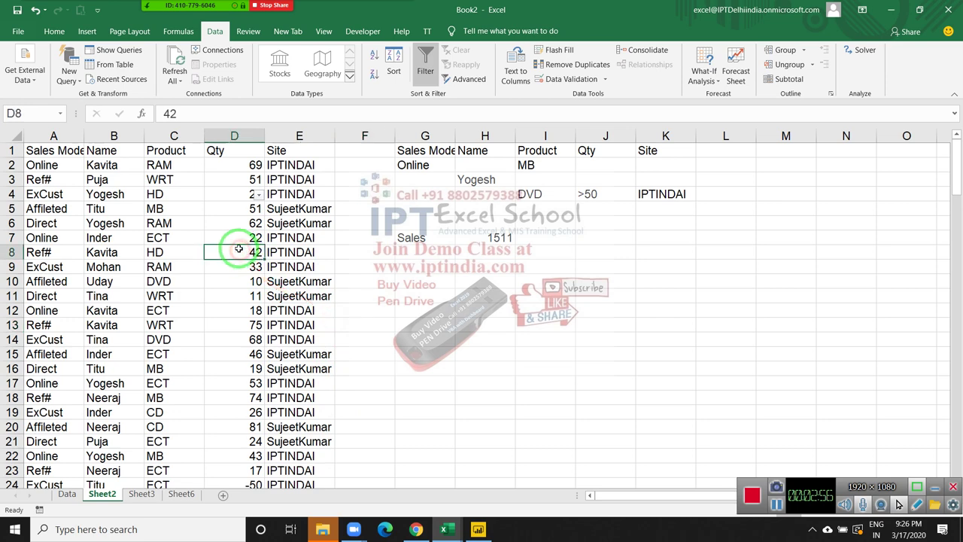
pyautogui.hotkey('ctrl', 'shift', 'l')
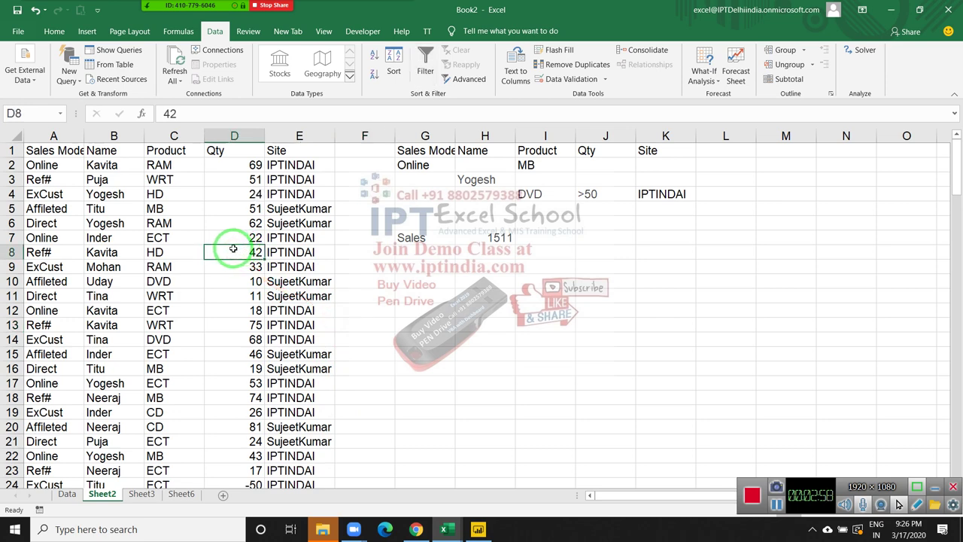
pyautogui.click(69, 163)
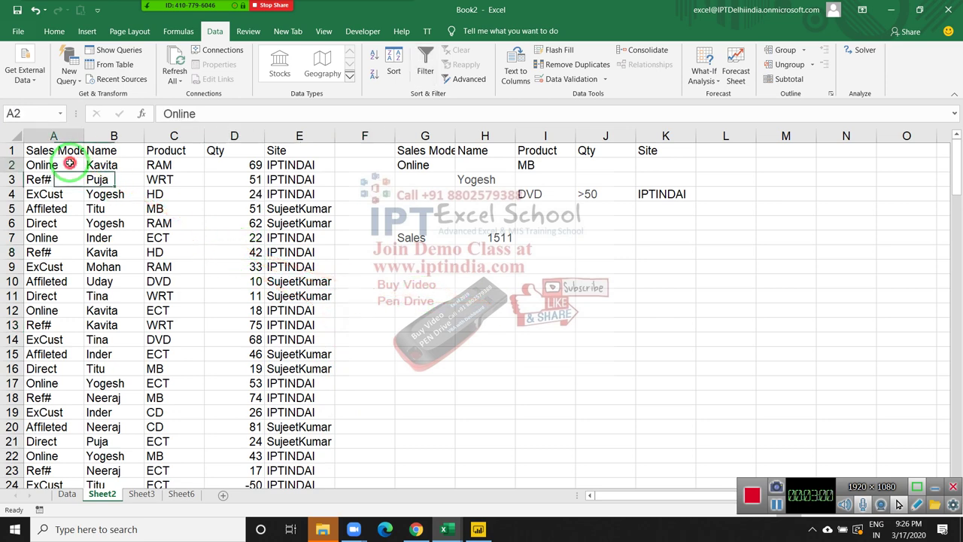
pyautogui.moveTo(70, 163); pyautogui.dragTo(167, 153)
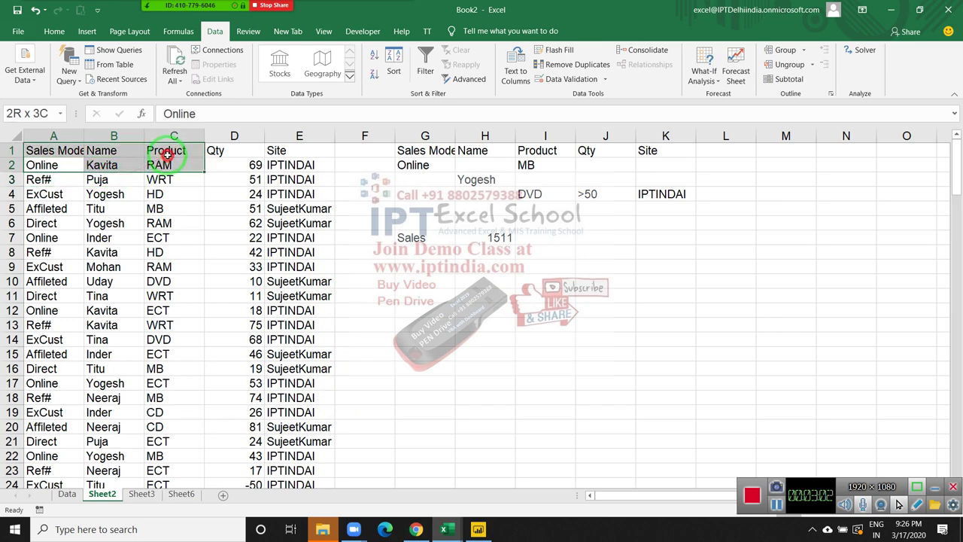
pyautogui.hotkey('ctrl', 'c')
pyautogui.click(422, 267)
pyautogui.hotkey('ctrl', 'v')
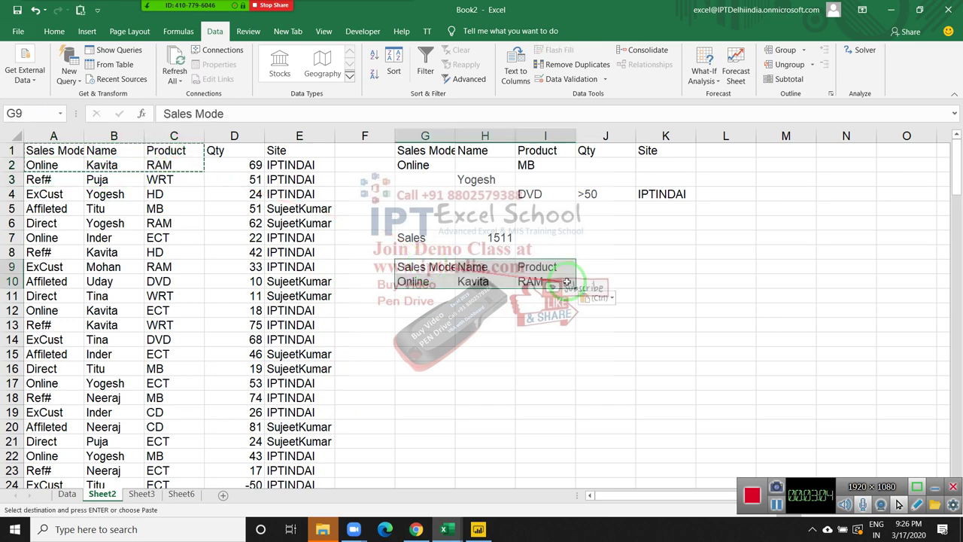
# Start a DGET formula in J10 with the database range A1:E139.
pyautogui.click(606, 281)
pyautogui.write('=')
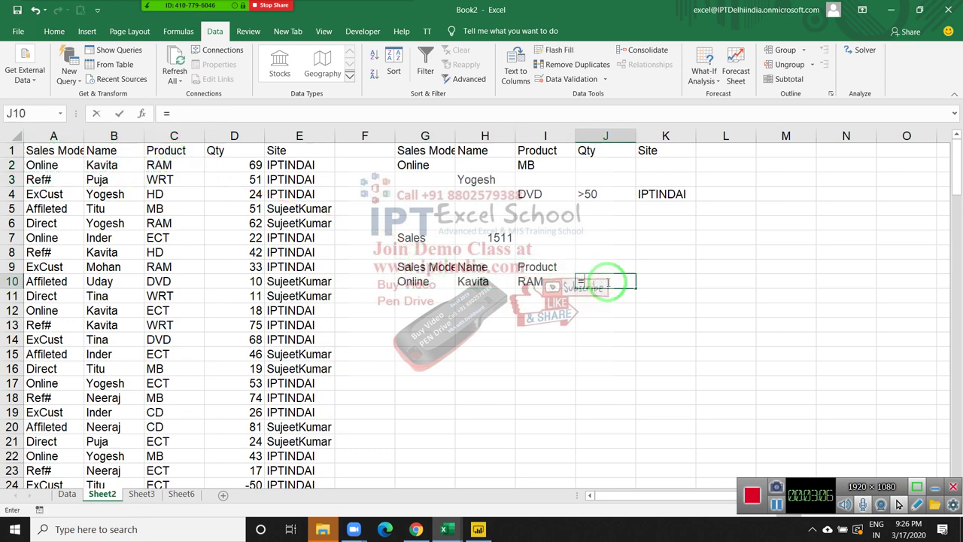
pyautogui.write('ge')
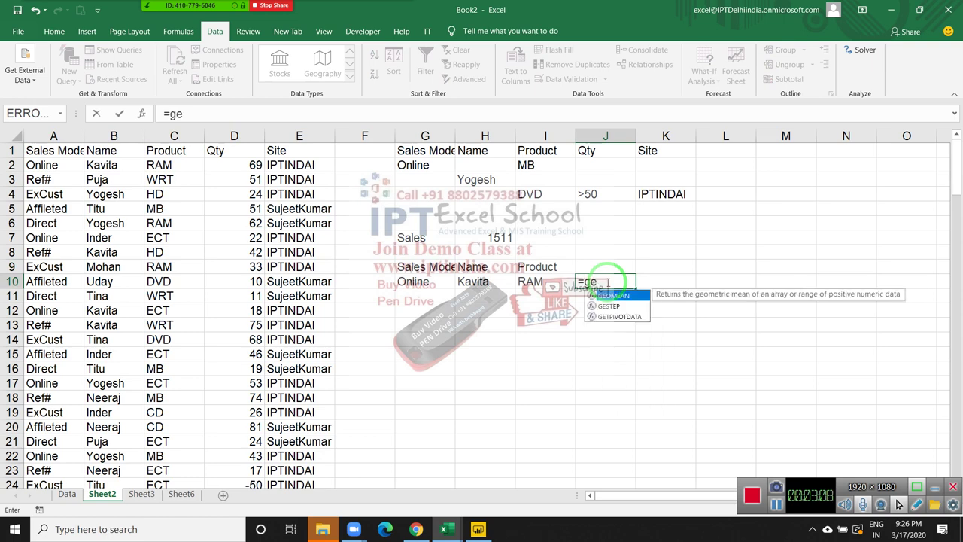
pyautogui.write('t')
pyautogui.press('BackSpace')
pyautogui.press('BackSpace')
pyautogui.press('BackSpace')
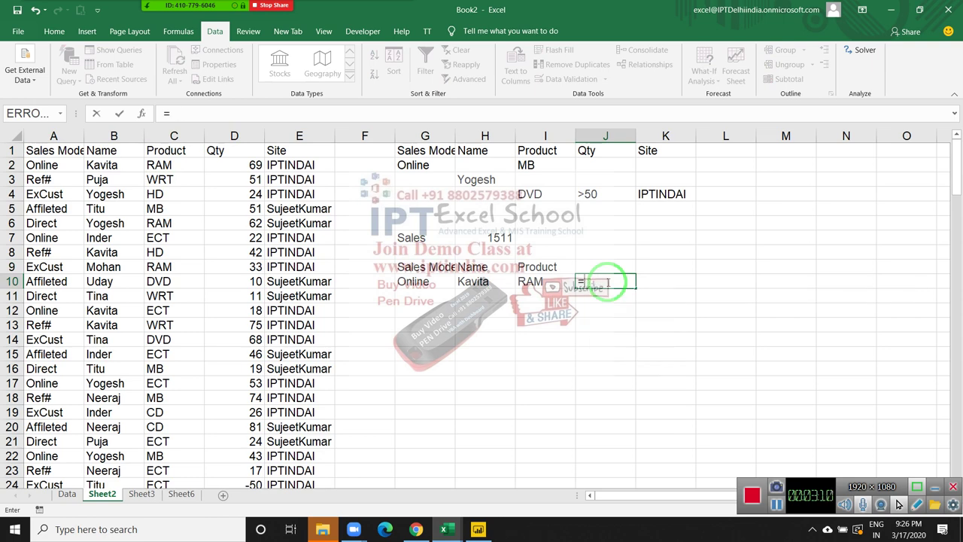
pyautogui.write('dg')
pyautogui.press('Tab')
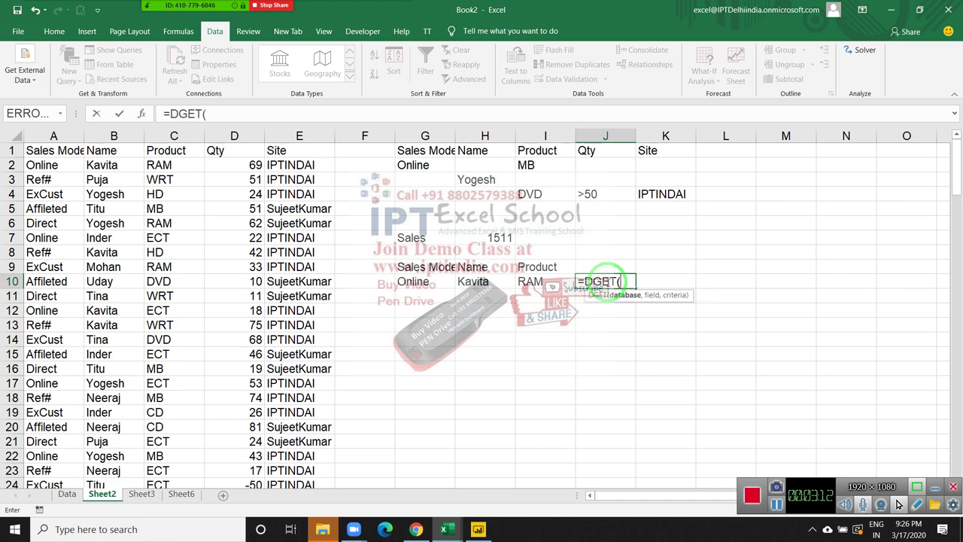
pyautogui.click(43, 147)
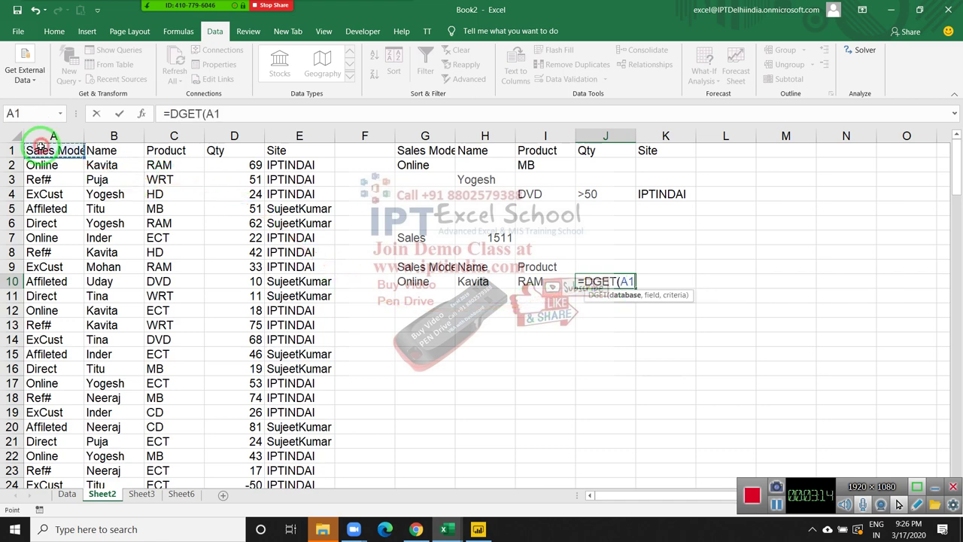
pyautogui.hotkey('ctrl', 'shift', 'Right')
pyautogui.hotkey('ctrl', 'shift', 'Down')
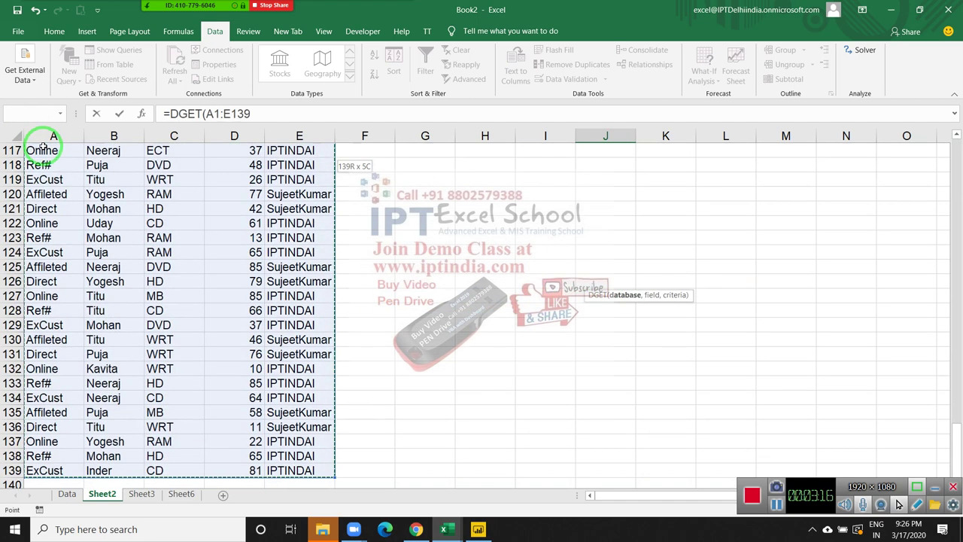
# Use Qty header D1 as the field and G9:I10 as criteria, returning 69.
pyautogui.write(',')
pyautogui.press('Up')
pyautogui.press('Up')
pyautogui.press('Up')
pyautogui.press('Up')
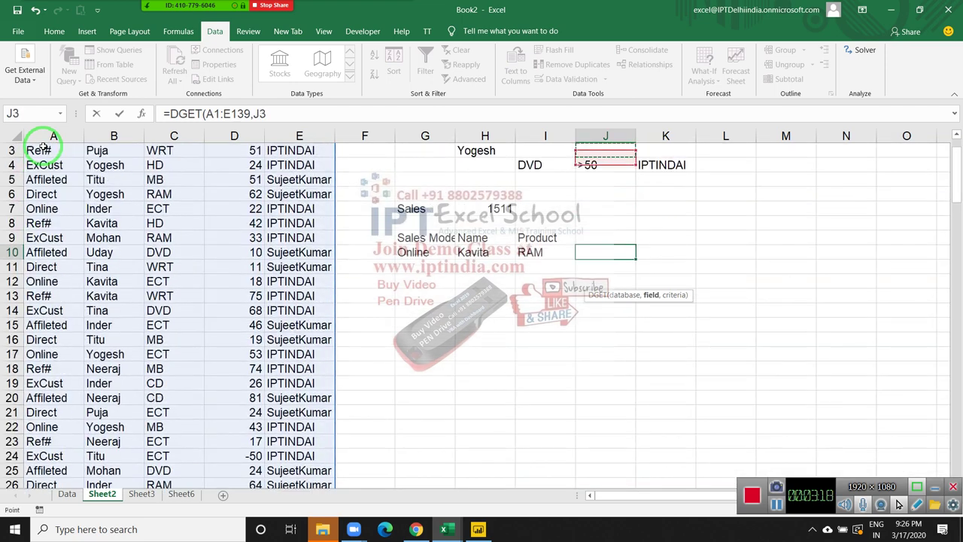
pyautogui.press('Up')
pyautogui.press('Up')
pyautogui.press('Left')
pyautogui.press('Left')
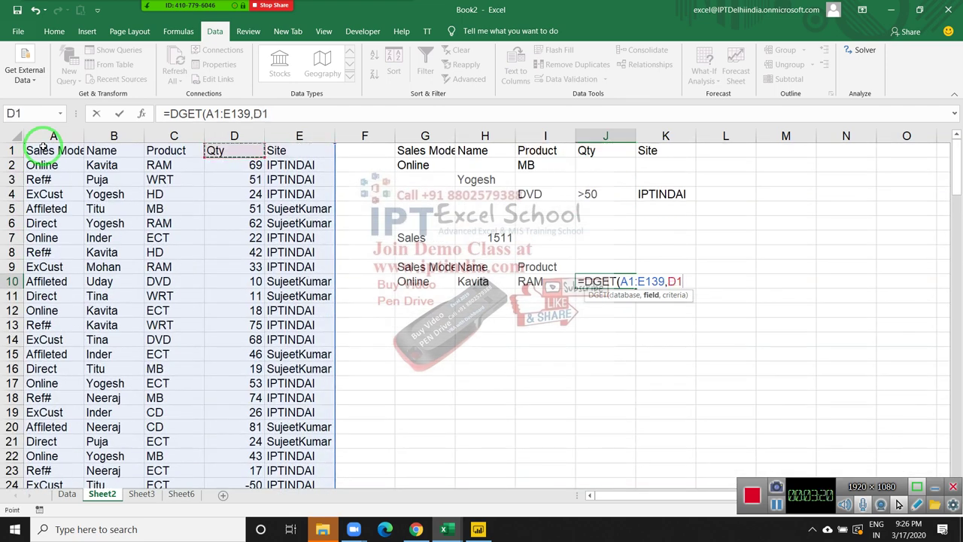
pyautogui.write(',')
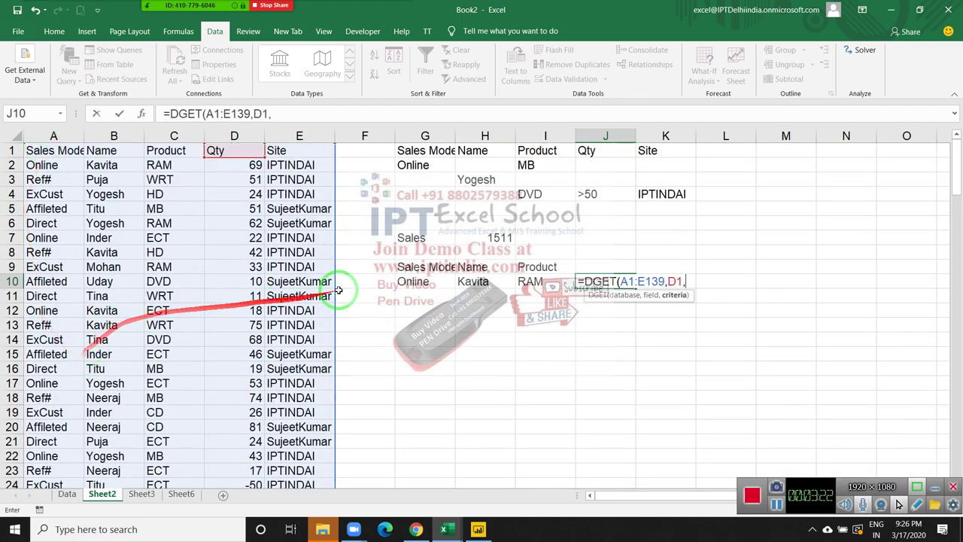
pyautogui.moveTo(417, 269); pyautogui.dragTo(530, 283)
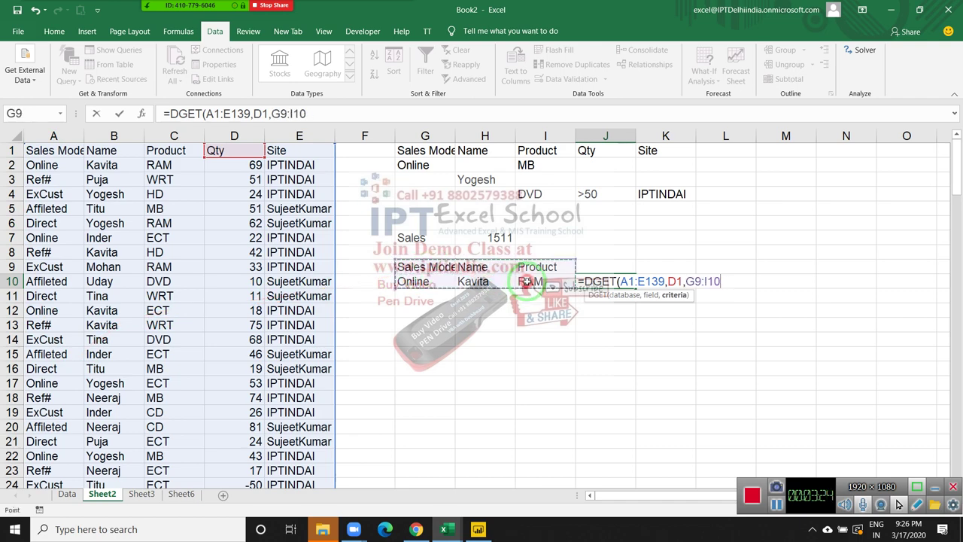
pyautogui.press('Return')
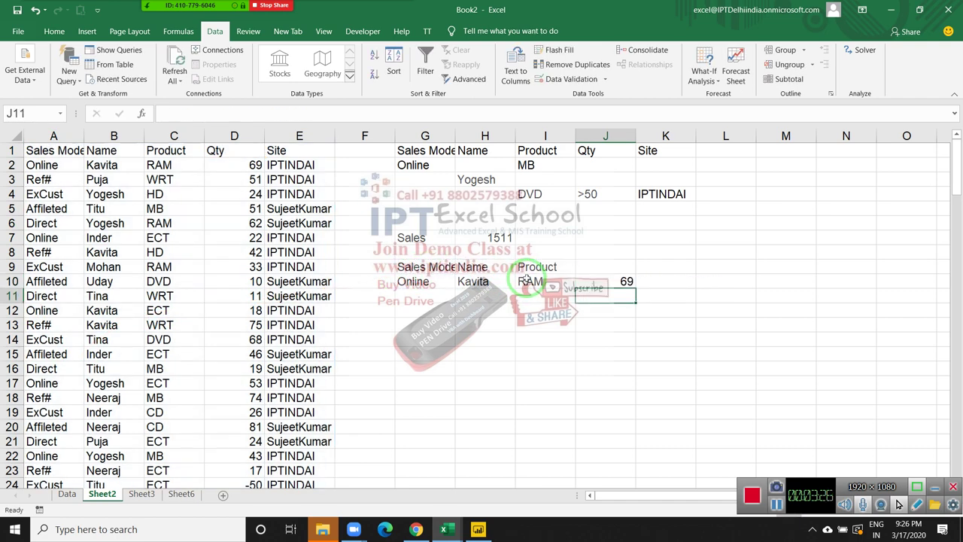
pyautogui.click(625, 282)
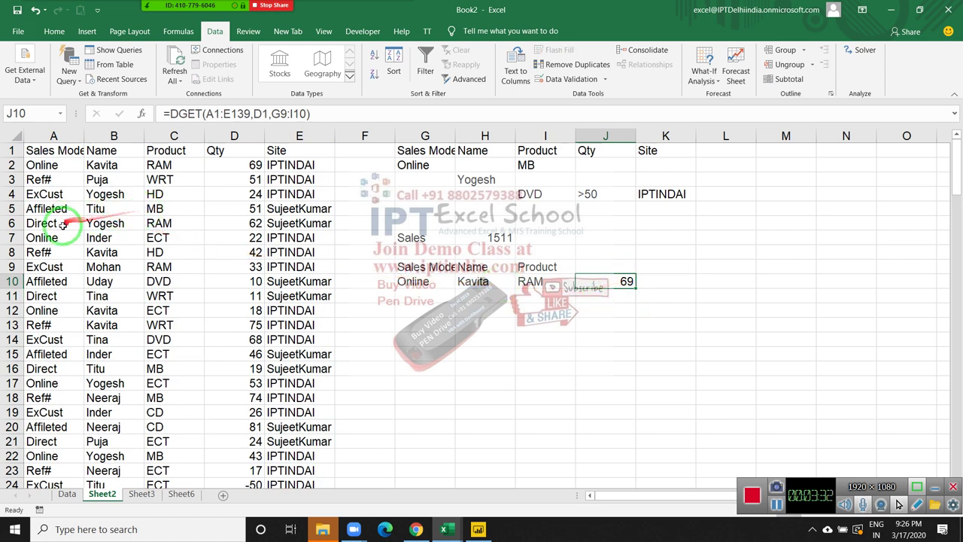
# Copy the Online, Kavita, RAM values from row 2 into A11.
pyautogui.click(55, 163)
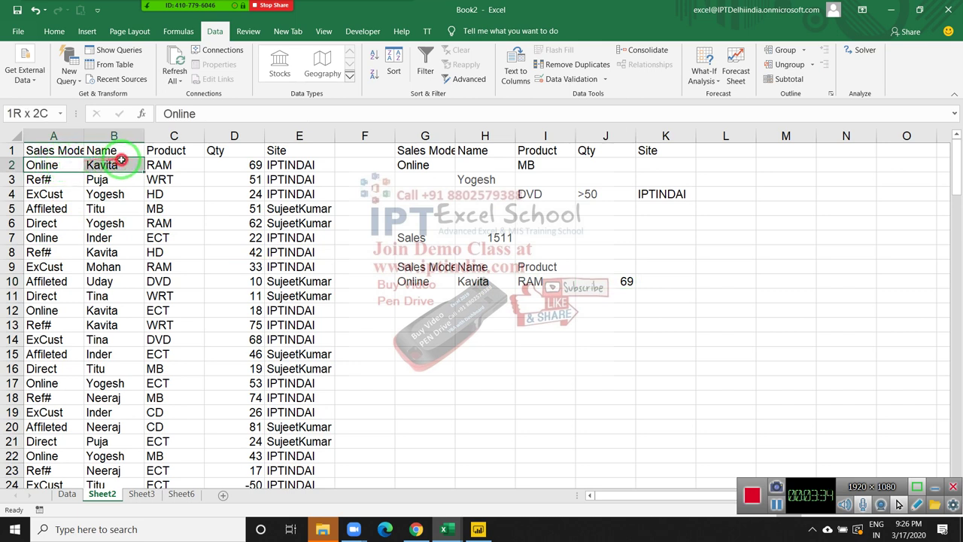
pyautogui.moveTo(79, 163); pyautogui.dragTo(150, 164)
pyautogui.hotkey('ctrl', 'c')
pyautogui.click(61, 297)
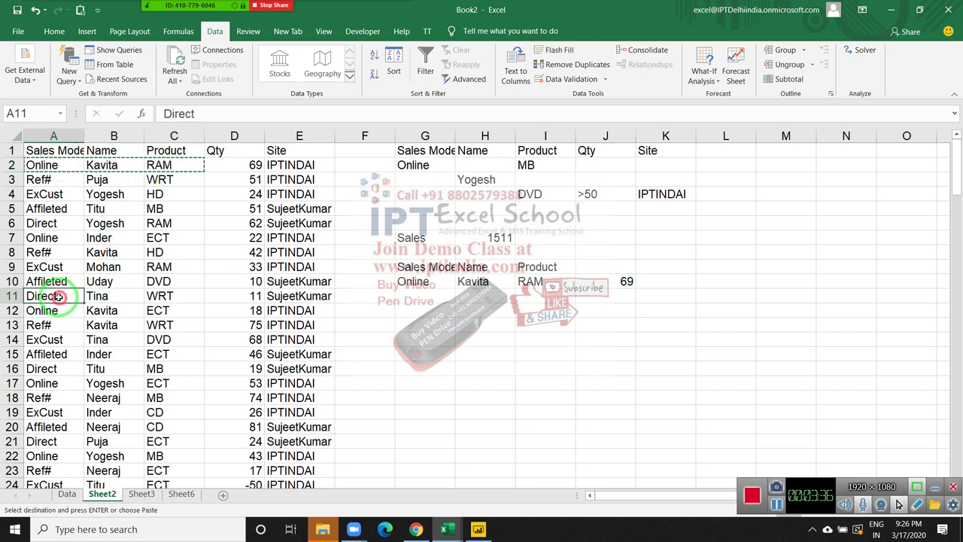
pyautogui.hotkey('ctrl', 'v')
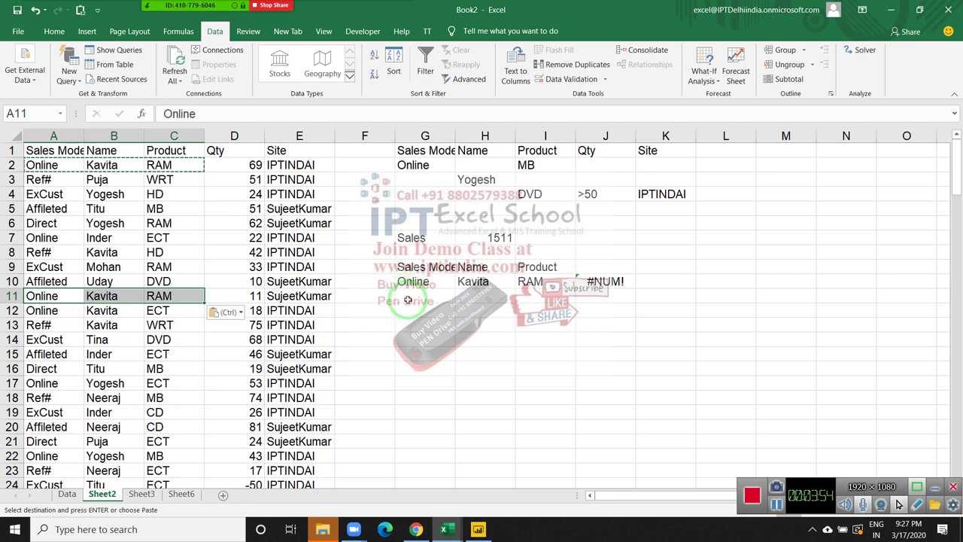
# Recalculate the DGET formula in J10, which now shows #NUM!
pyautogui.click(776, 504)
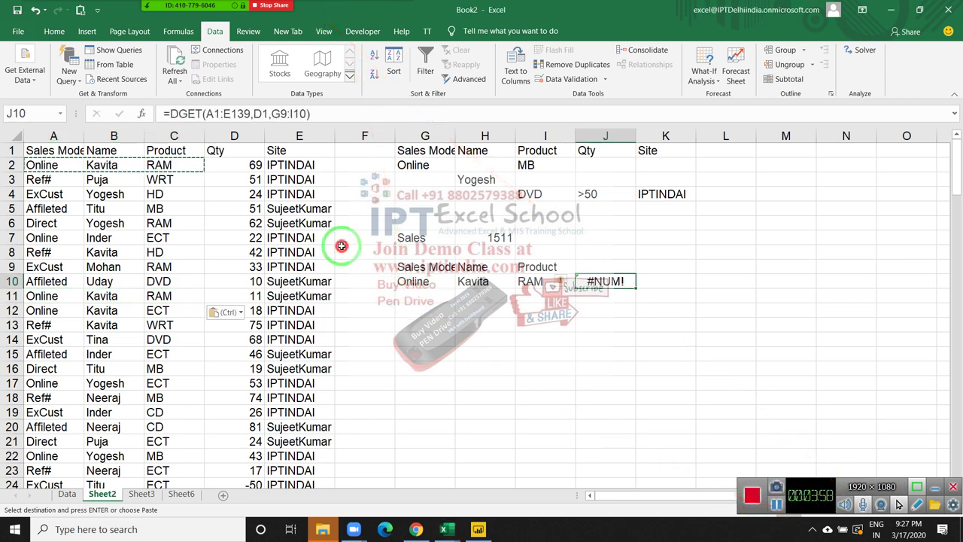
pyautogui.moveTo(344, 250); pyautogui.dragTo(485, 269)
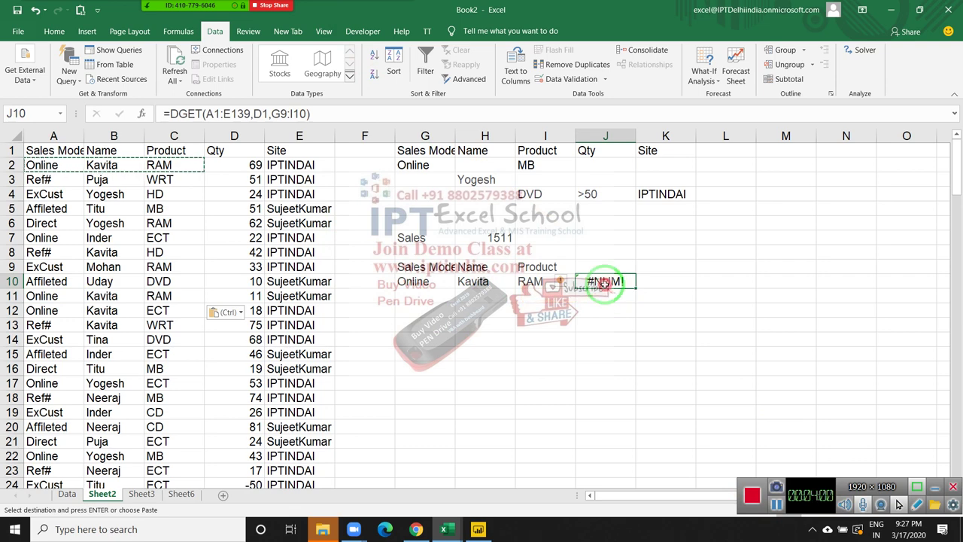
pyautogui.doubleClick(604, 282)
pyautogui.hotkey('ctrl', 'Return')
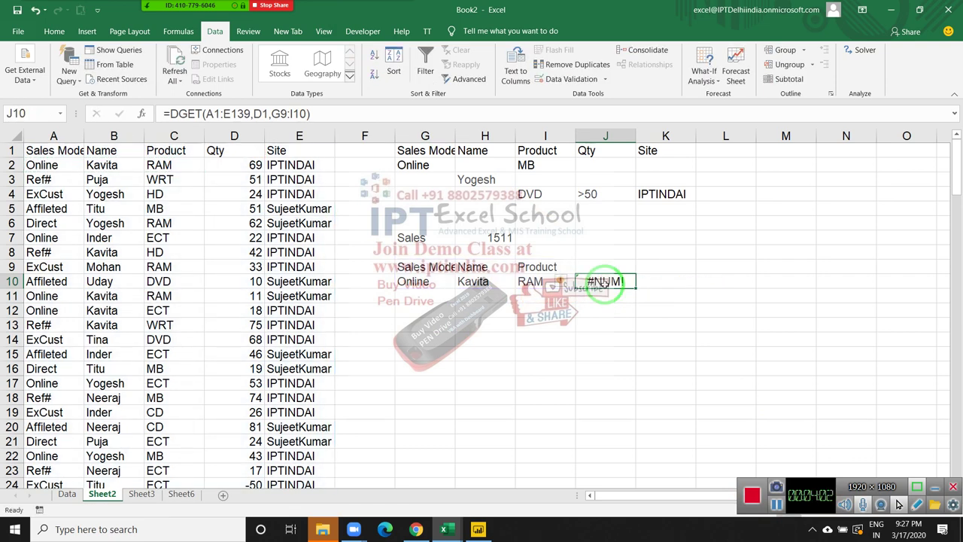
# Start a DAVERAGE formula in I7 with the database range A1:E139.
pyautogui.click(562, 238)
pyautogui.write('=')
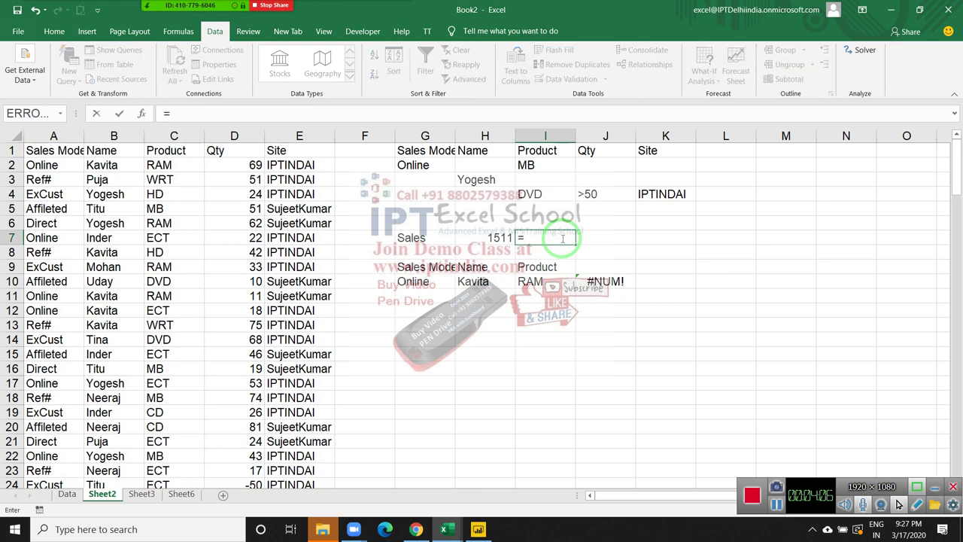
pyautogui.write('dv')
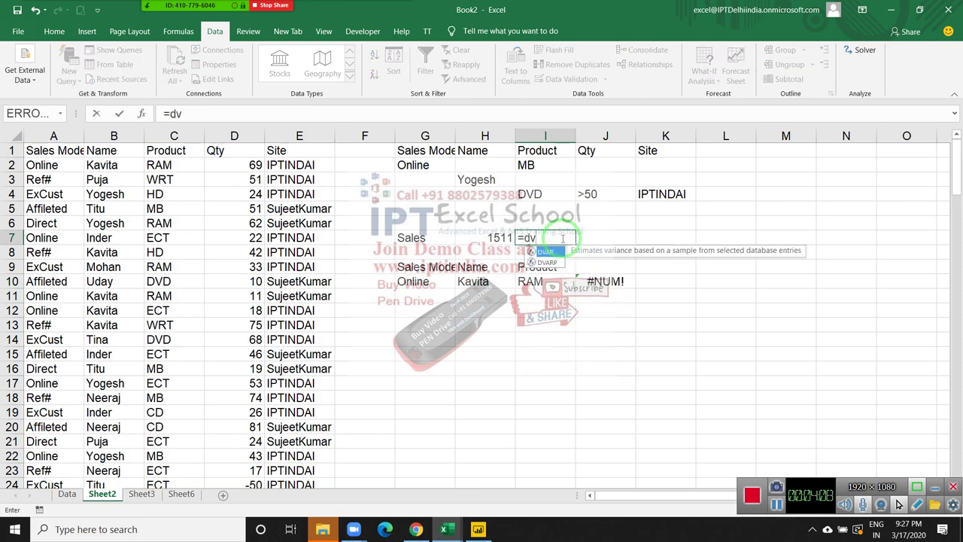
pyautogui.press('BackSpace')
pyautogui.write('a')
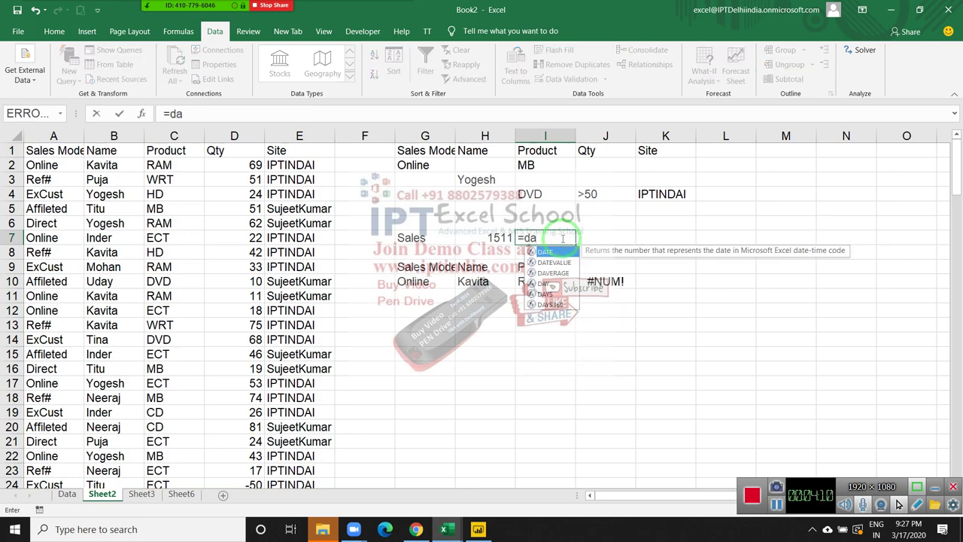
pyautogui.press('Down')
pyautogui.press('Down')
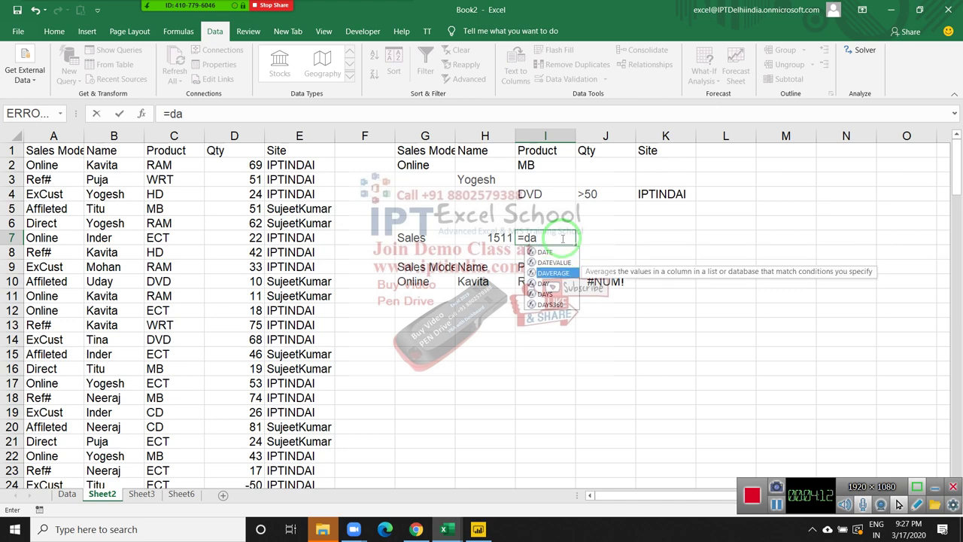
pyautogui.press('Tab')
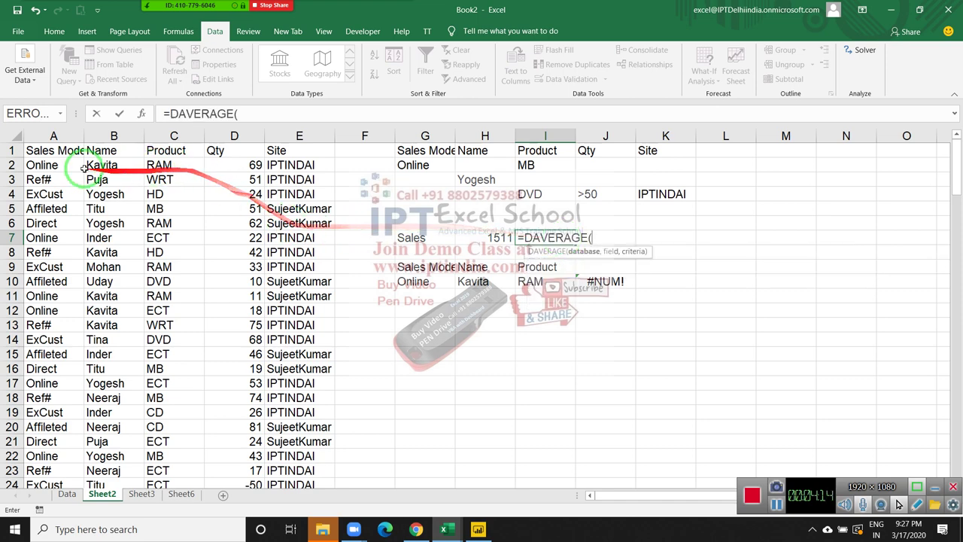
pyautogui.click(53, 150)
pyautogui.hotkey('ctrl', 'shift', 'Right')
pyautogui.hotkey('ctrl', 'shift', 'Down')
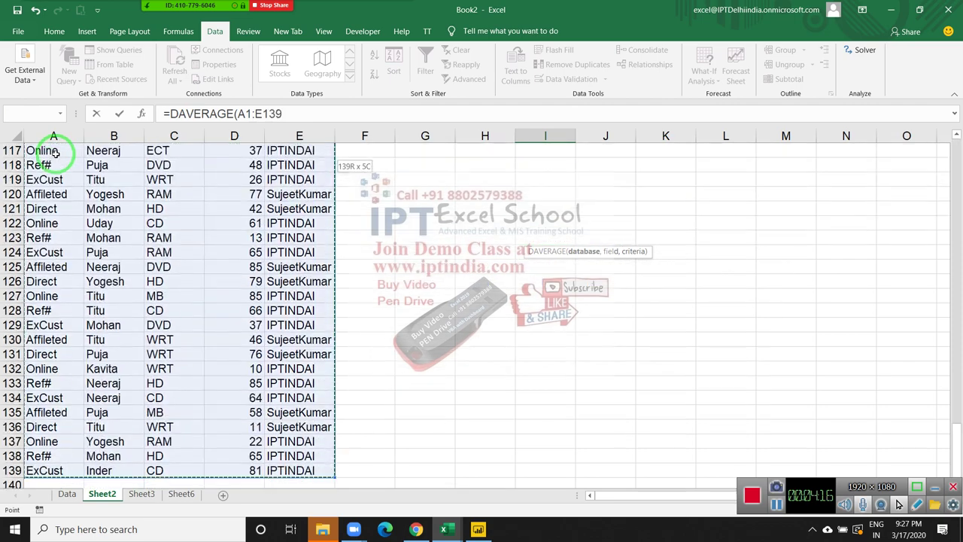
# Average the Qty field D1 using the criteria block G1:K4, giving 52.10345.
pyautogui.write(',')
pyautogui.scroll(11, 56, 152)
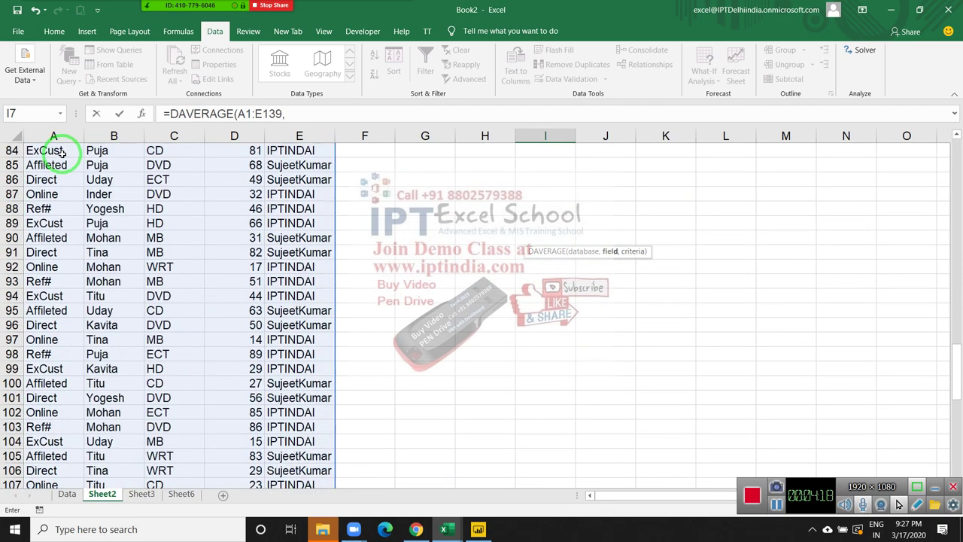
pyautogui.scroll(8, 56, 153)
pyautogui.scroll(20, 57, 153)
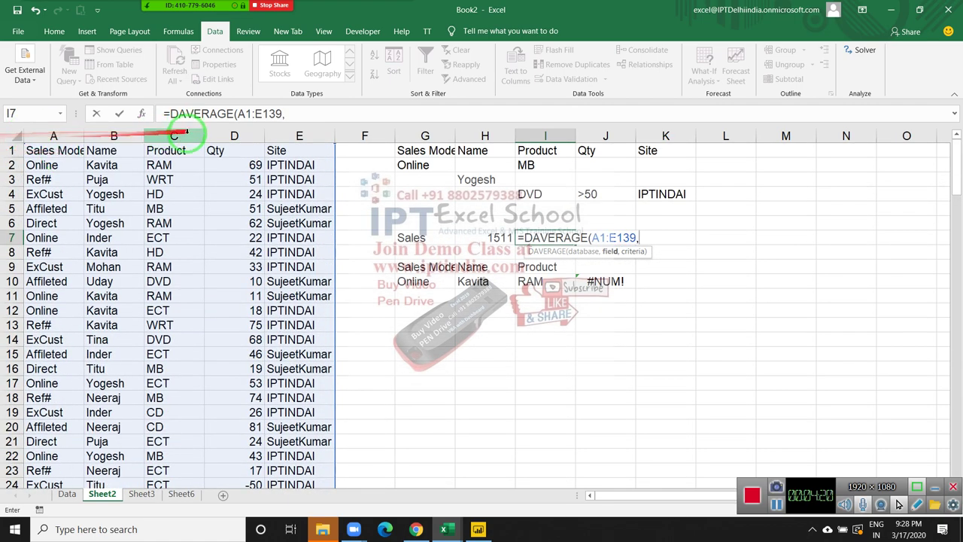
pyautogui.click(214, 150)
pyautogui.write(',')
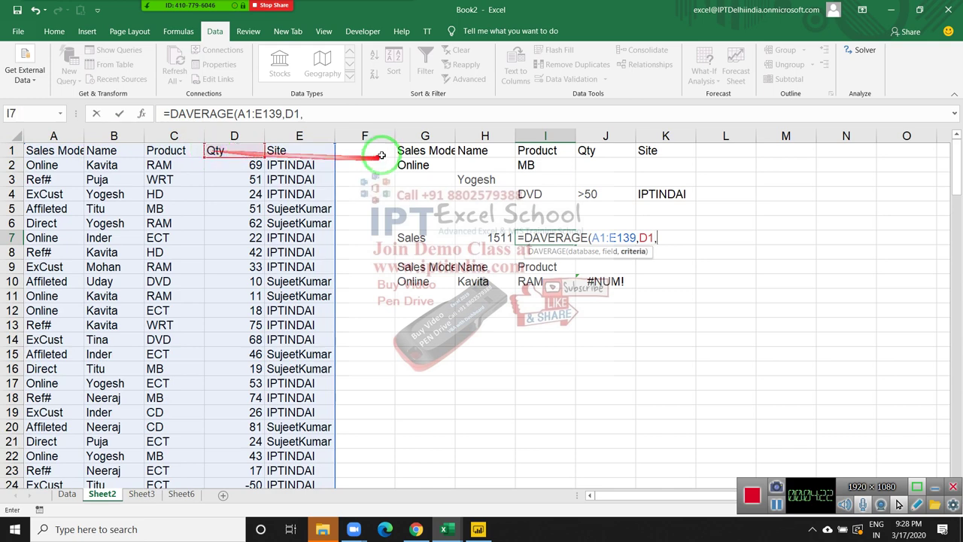
pyautogui.moveTo(406, 150)
pyautogui.mouseDown()
pyautogui.moveTo(613, 205)
pyautogui.moveTo(672, 199)
pyautogui.mouseUp()
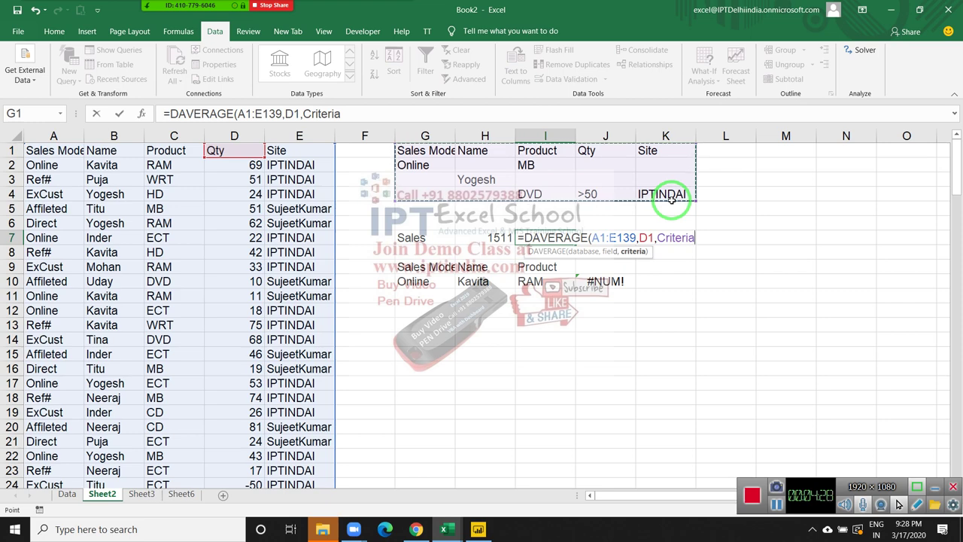
pyautogui.press('Return')
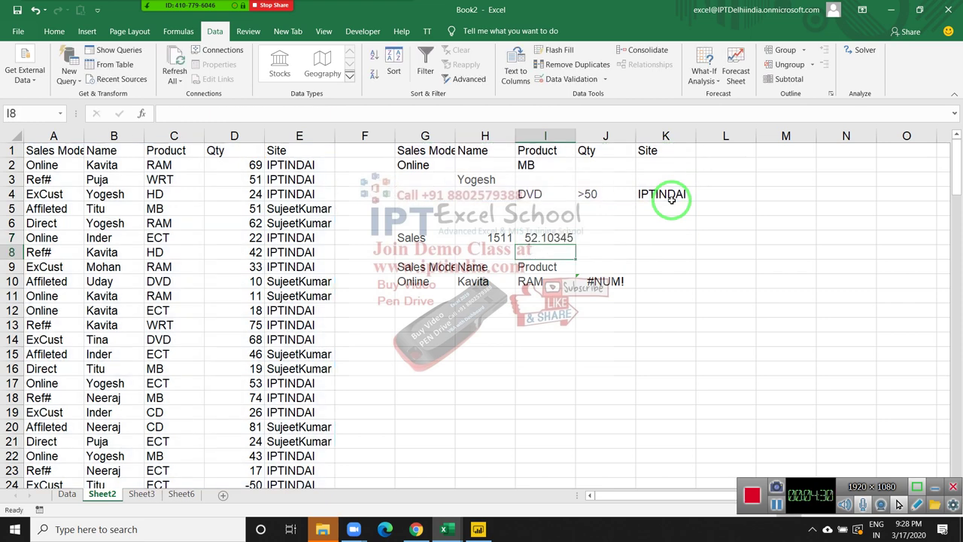
pyautogui.press('Up')
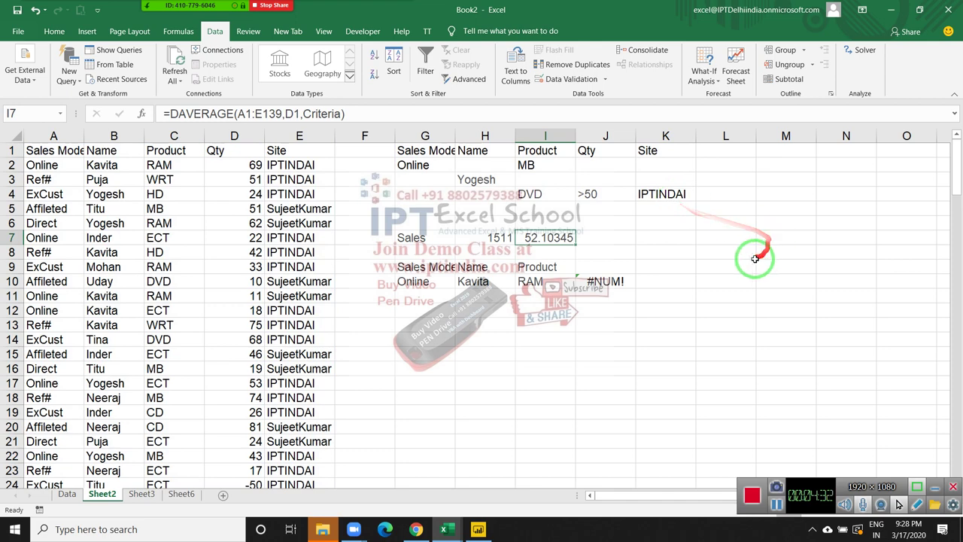
# From K7, browse the Formulas ribbon's Math & Trig list, then launch Insert Function.
pyautogui.click(695, 241)
pyautogui.click(178, 31)
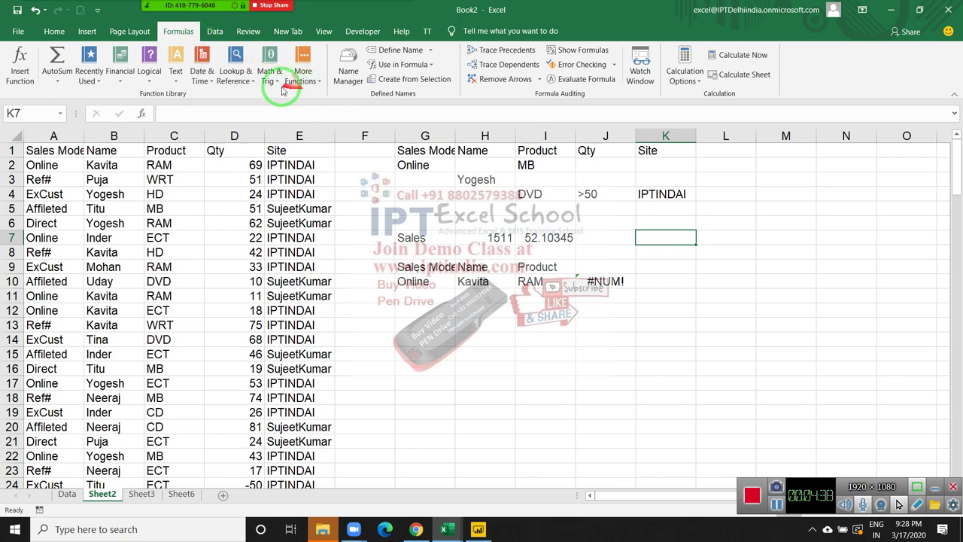
pyautogui.click(268, 76)
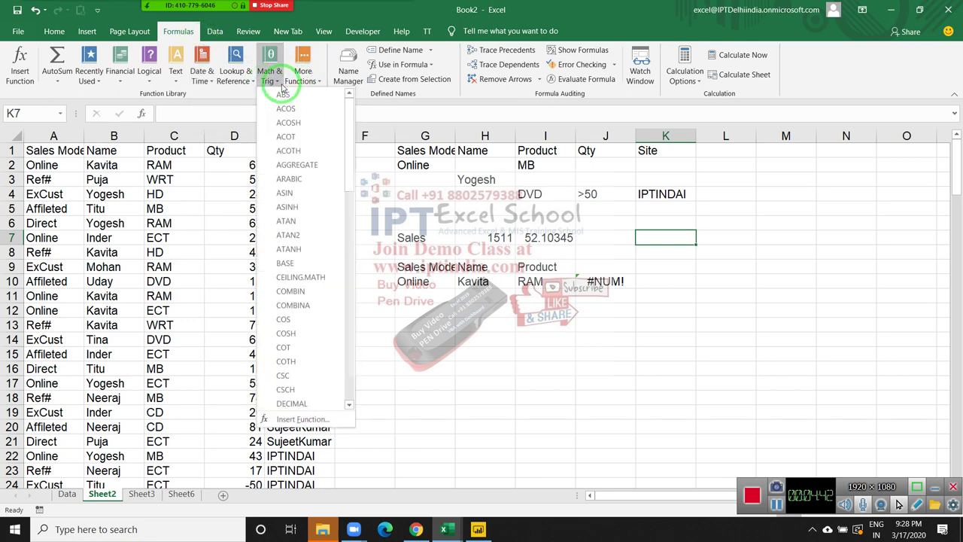
pyautogui.click(210, 90)
pyautogui.click(142, 115)
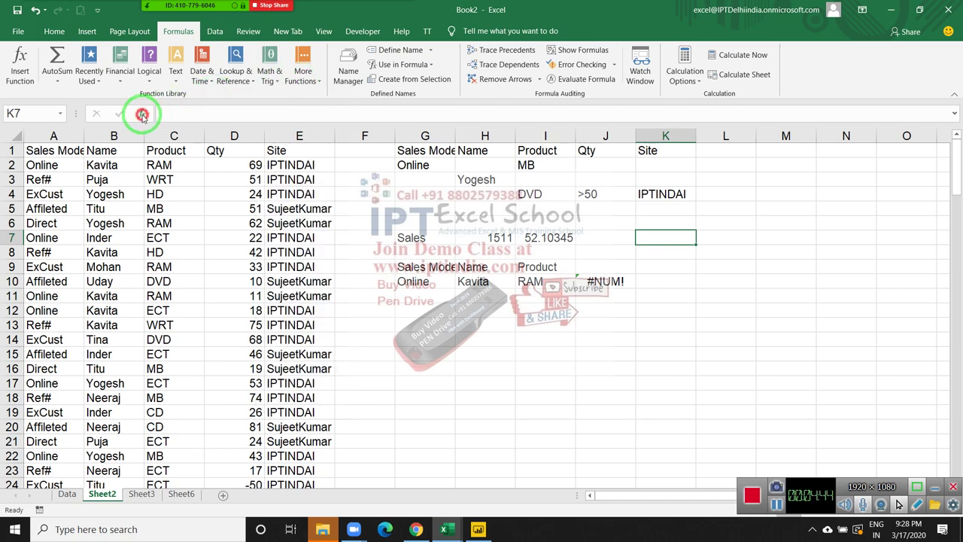
# Switch the Insert Function category to Database and select DCOUNT.
pyautogui.click(251, 210)
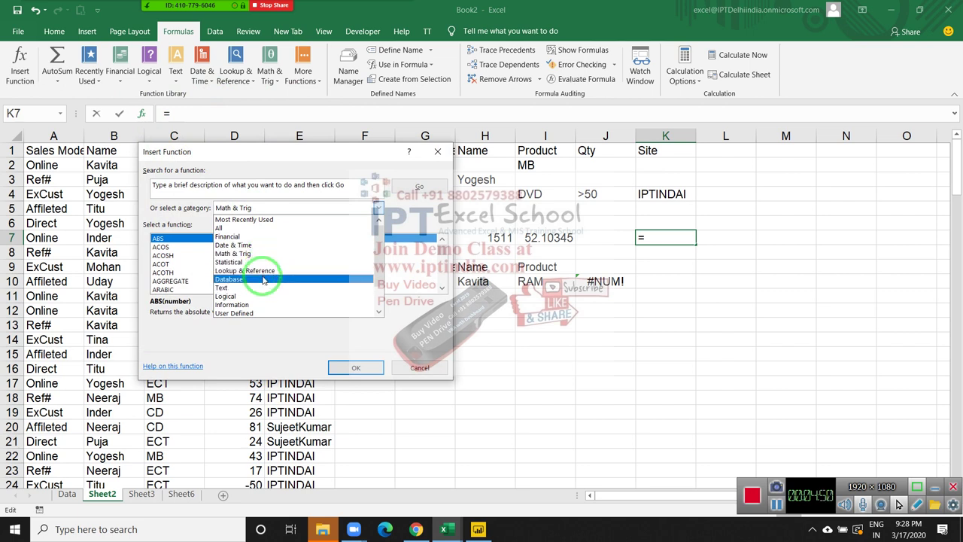
pyautogui.click(262, 278)
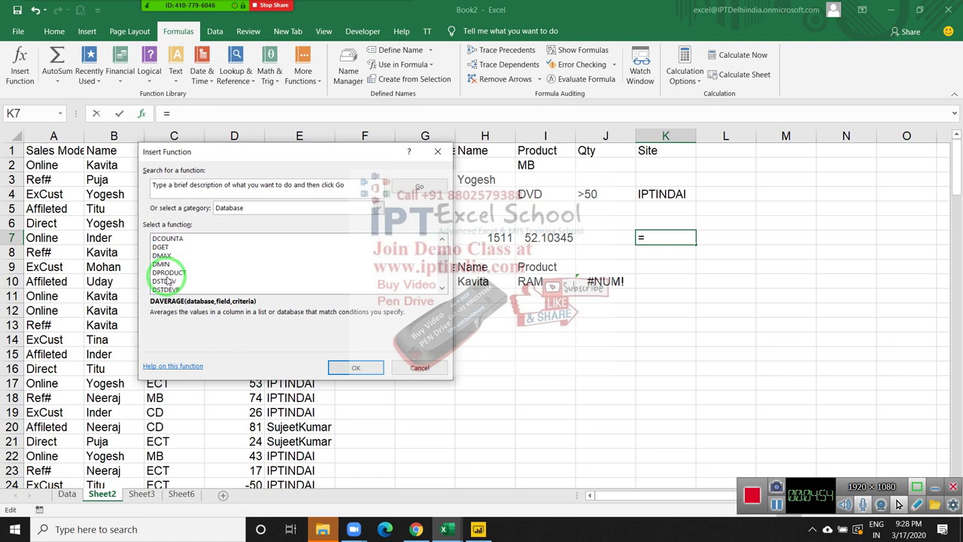
pyautogui.moveTo(165, 247)
pyautogui.mouseDown()
pyautogui.moveTo(172, 263)
pyautogui.moveTo(178, 244)
pyautogui.mouseUp()
pyautogui.click(178, 245)
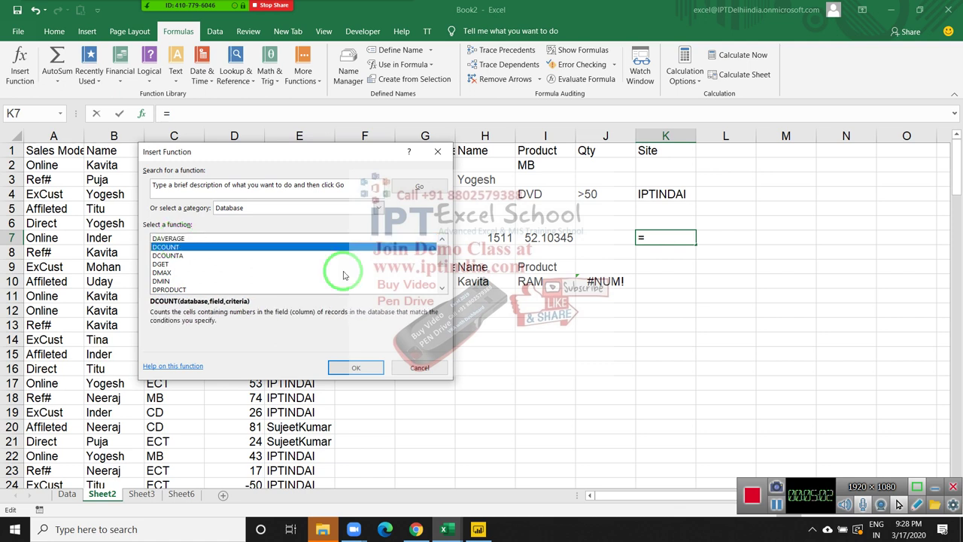
# Read the descriptions of DCOUNTA through DVAR in the Database list.
pyautogui.press('Down')
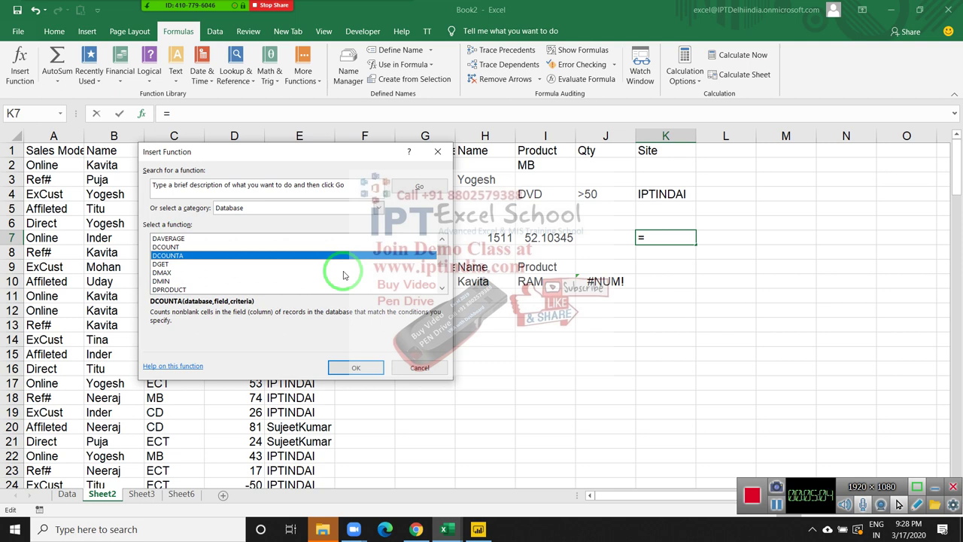
pyautogui.press('Down')
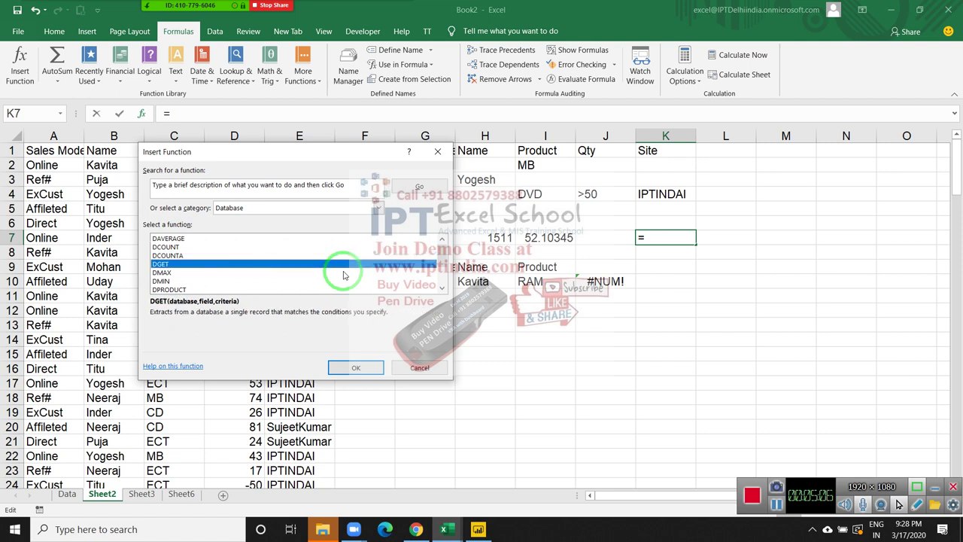
pyautogui.press('Down')
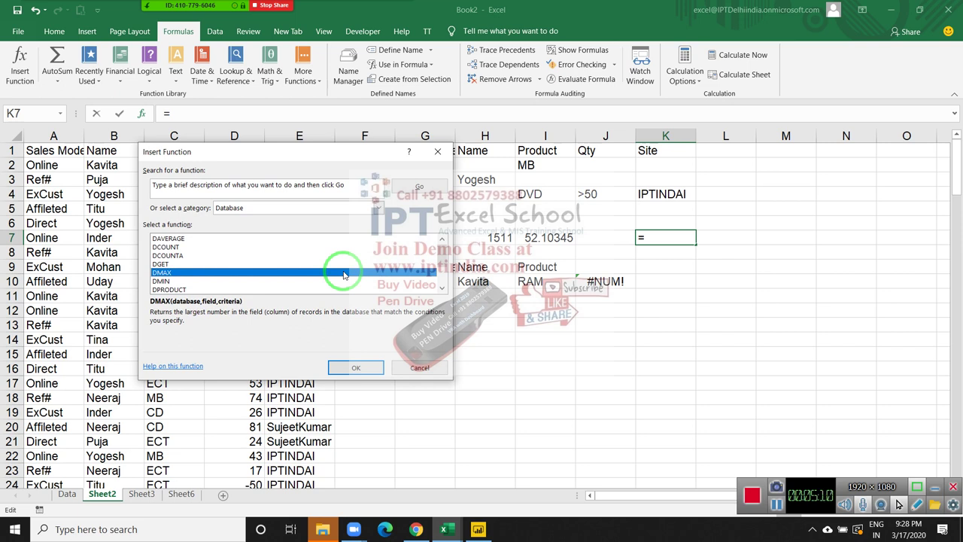
pyautogui.press('Down')
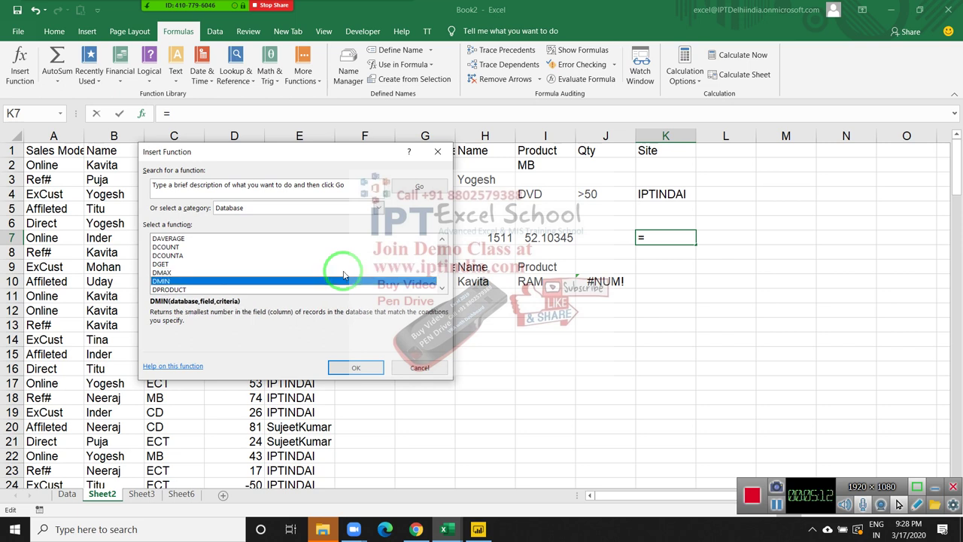
pyautogui.press('Down')
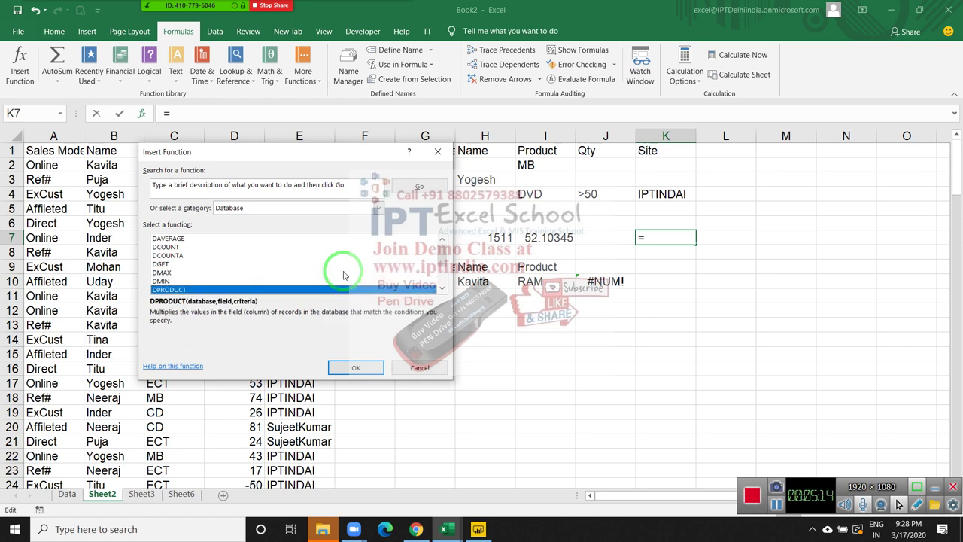
pyautogui.press('Down')
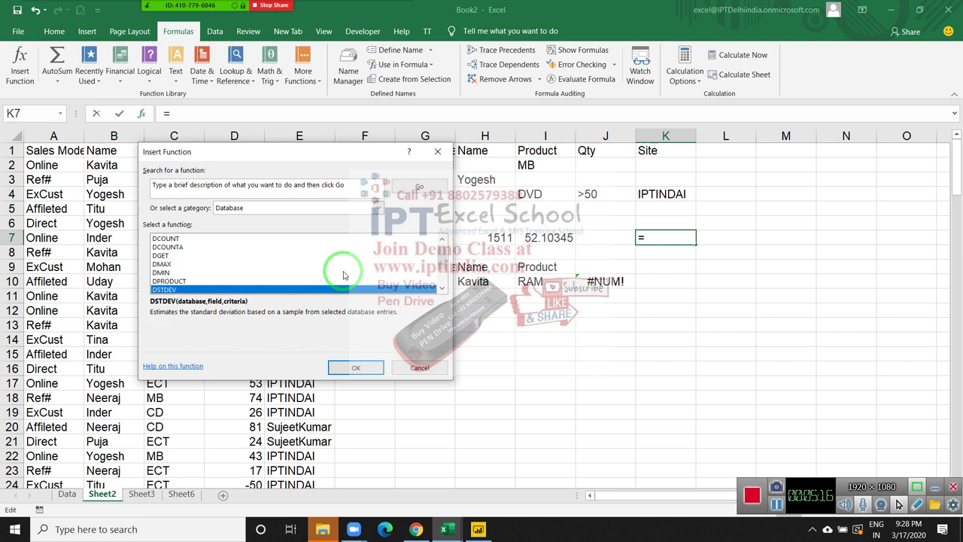
pyautogui.press('Down')
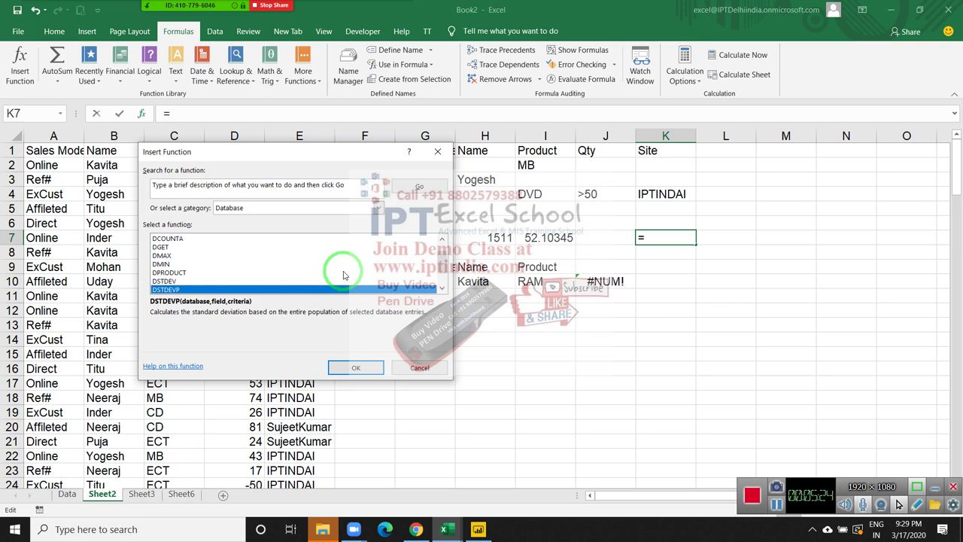
pyautogui.press('Down')
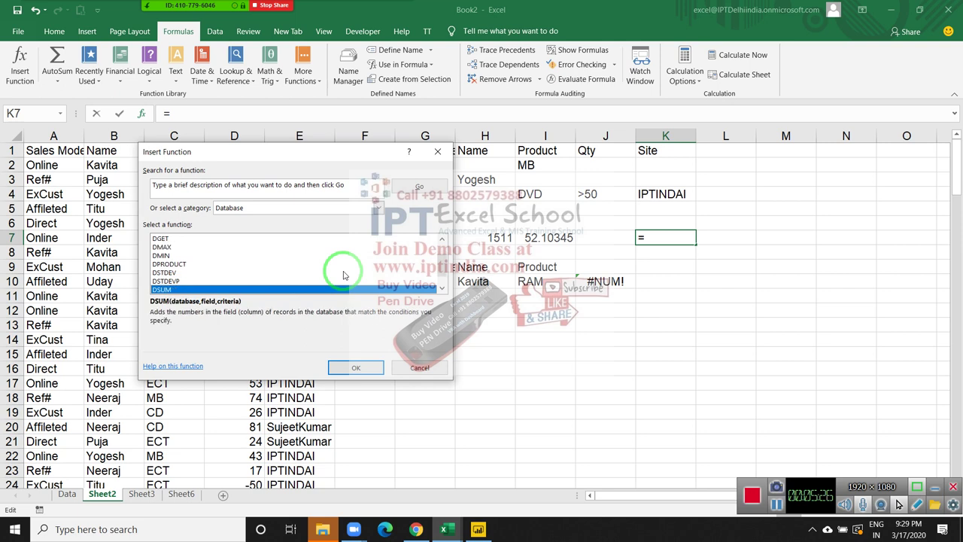
pyautogui.press('Down')
pyautogui.press('Down')
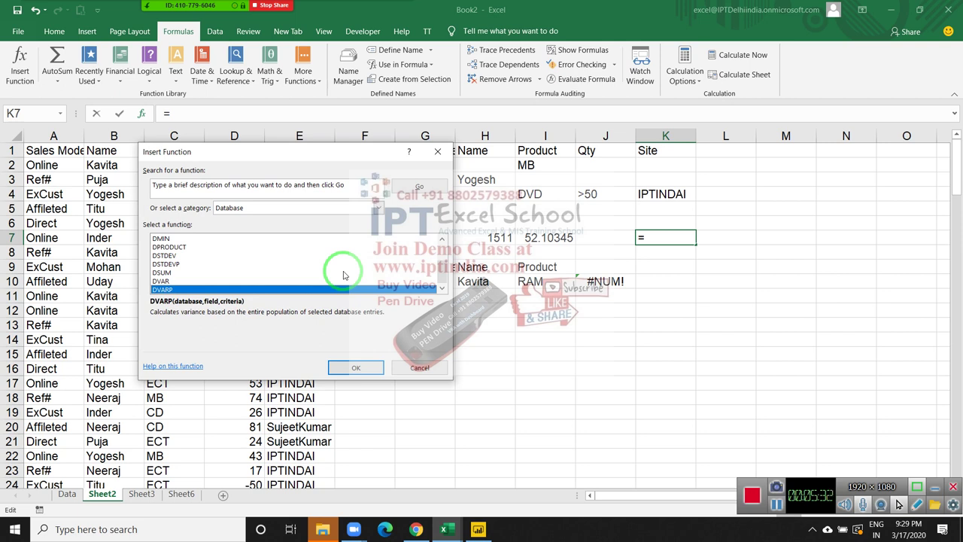
# Move back up the list to reread the DCOUNTA description.
pyautogui.press('Up')
pyautogui.press('Up')
pyautogui.press('Up')
pyautogui.press('Up')
pyautogui.press('Up')
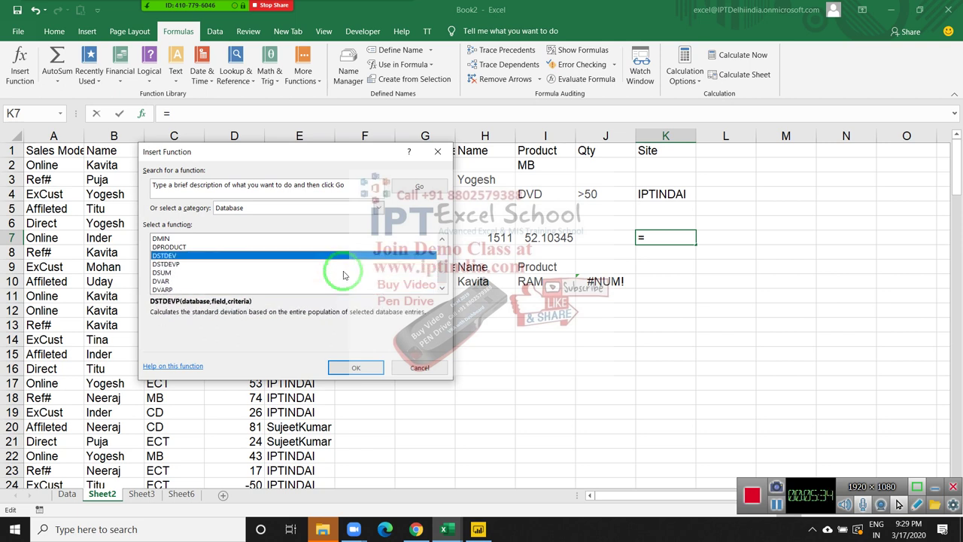
pyautogui.press('Up')
pyautogui.press('Up')
pyautogui.press('Up')
pyautogui.press('Up')
pyautogui.press('Down')
pyautogui.press('Down')
pyautogui.press('Up')
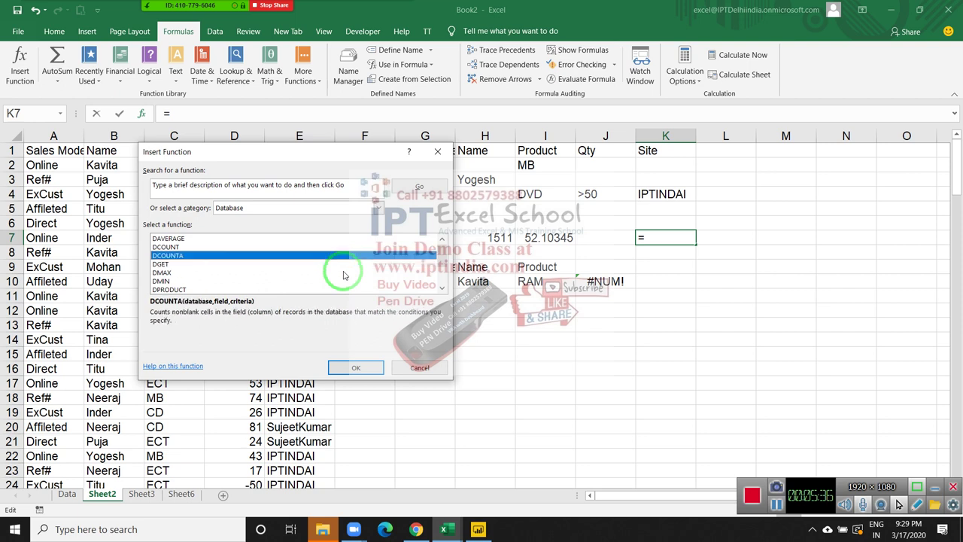
pyautogui.press('Up')
pyautogui.press('Down')
pyautogui.press('Down')
pyautogui.press('Down')
pyautogui.press('Down')
pyautogui.press('Down')
pyautogui.press('Up')
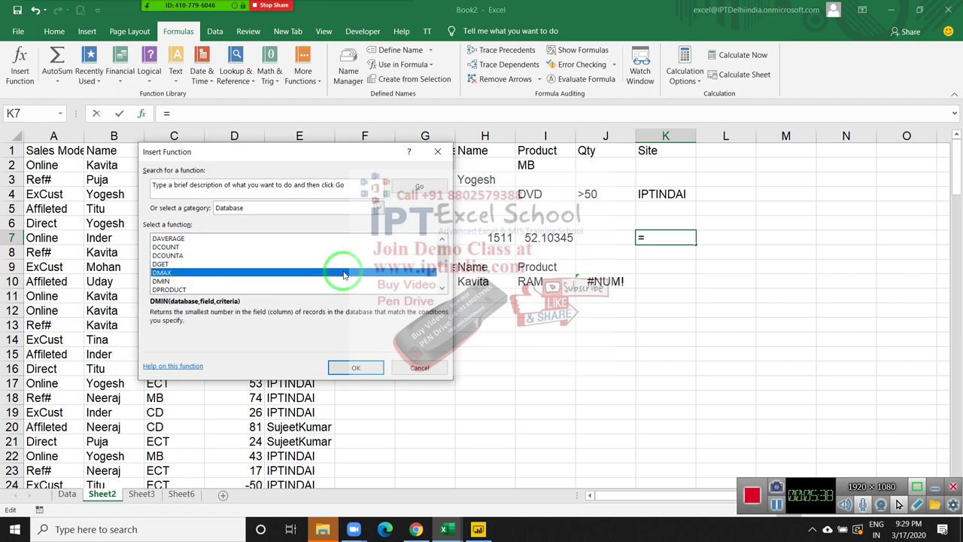
pyautogui.press('Up')
pyautogui.press('Up')
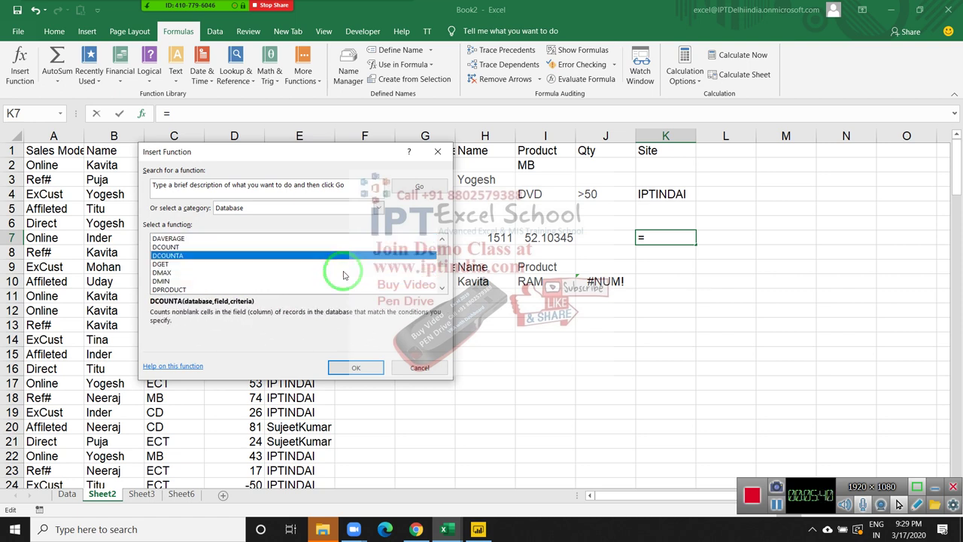